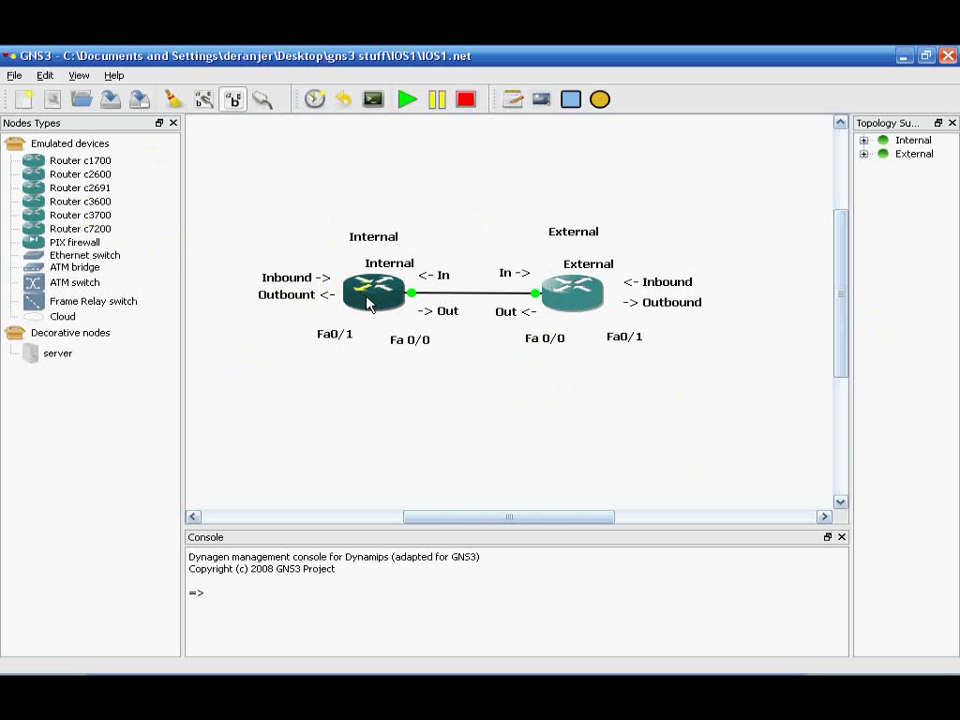
- Open the Internal router's console from the Dynamips taskbar group
mouse_move(368, 302)
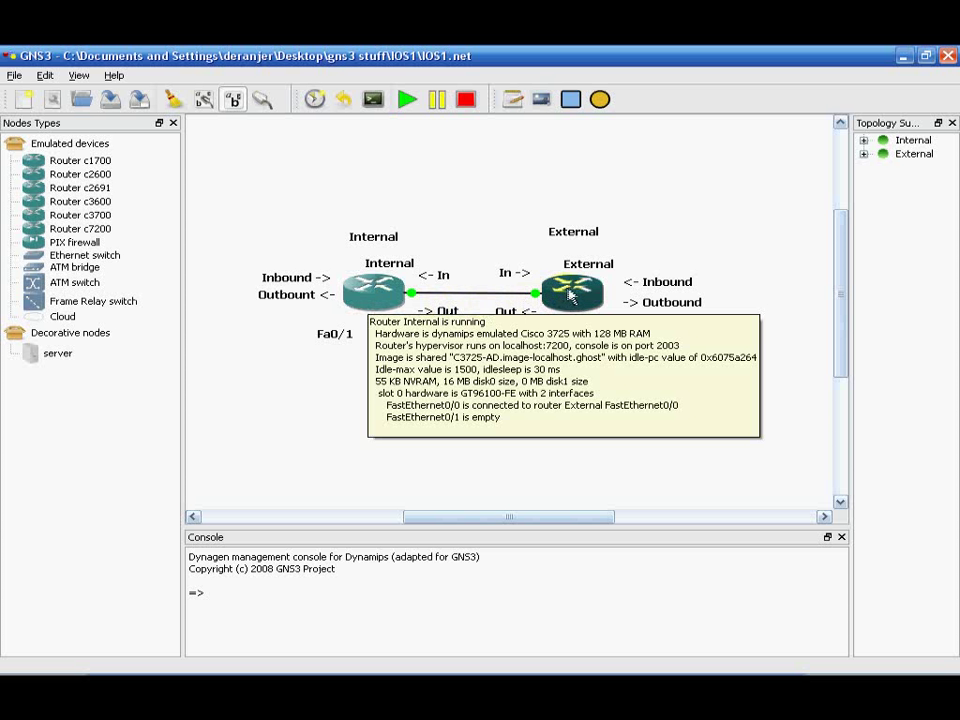
mouse_move(591, 516)
mouse_down()
mouse_move(564, 516)
mouse_move(585, 516)
mouse_up()
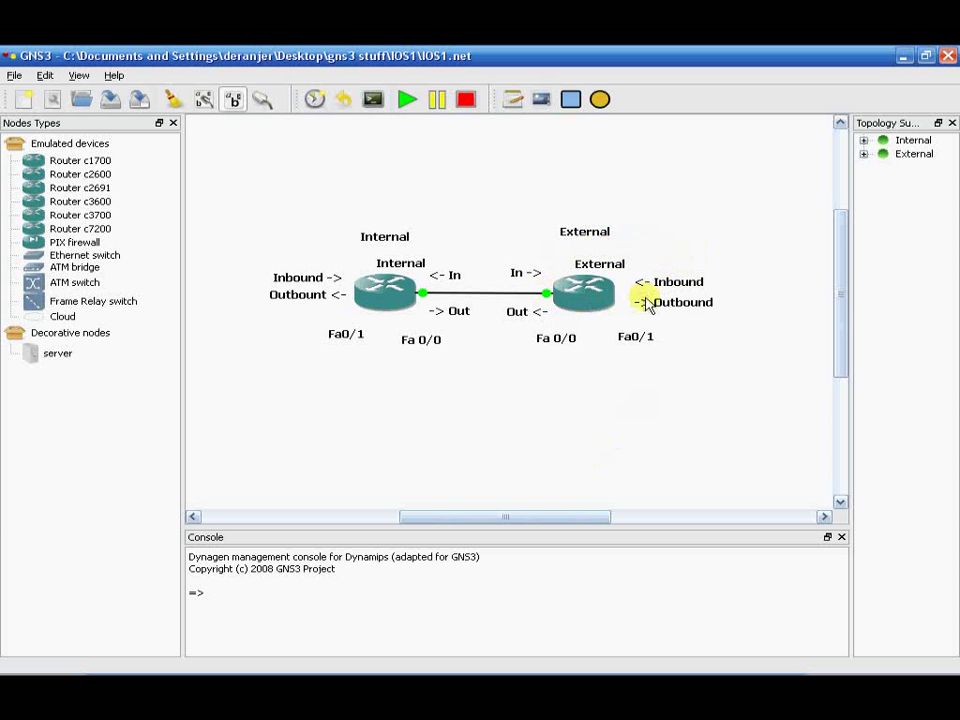
mouse_move(596, 300)
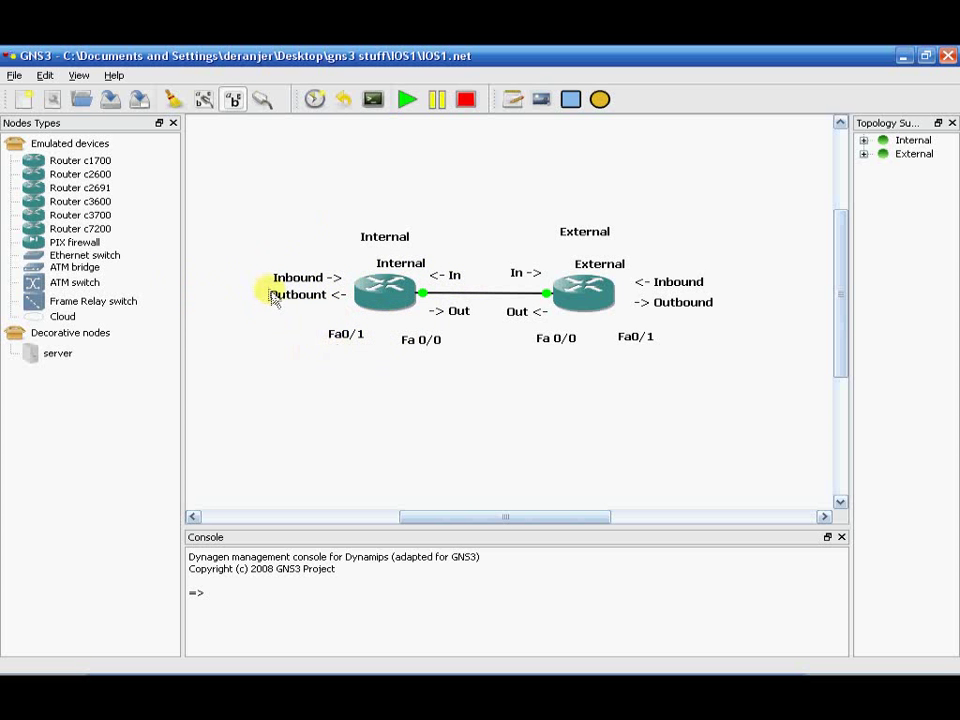
mouse_move(360, 288)
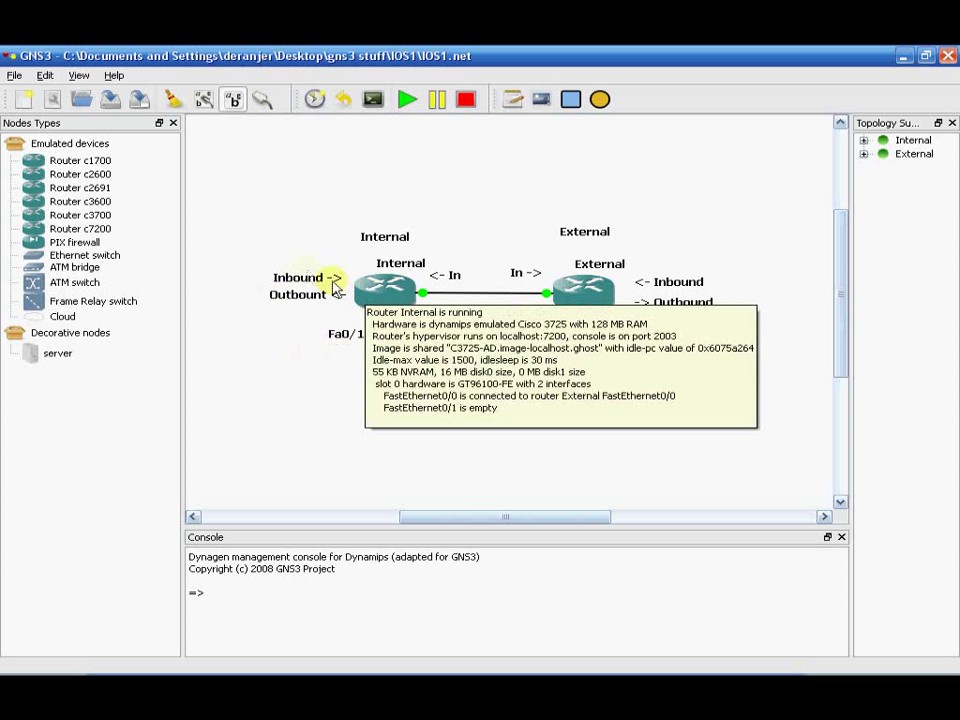
mouse_move(505, 518)
mouse_down()
mouse_move(484, 521)
mouse_move(521, 519)
mouse_move(514, 510)
mouse_up()
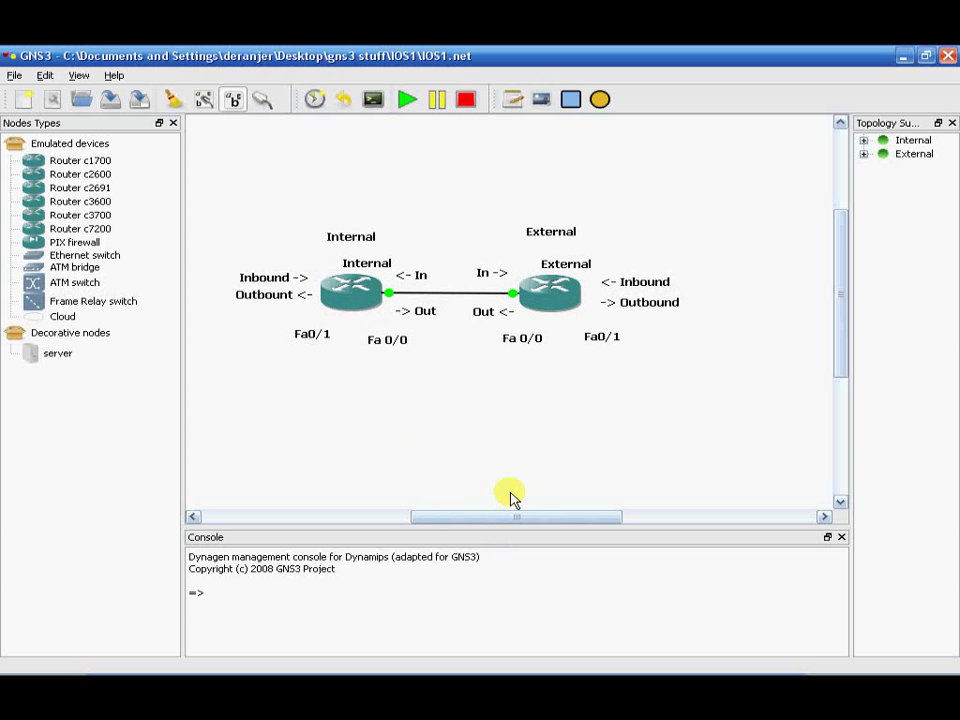
drag(510, 497, 508, 495)
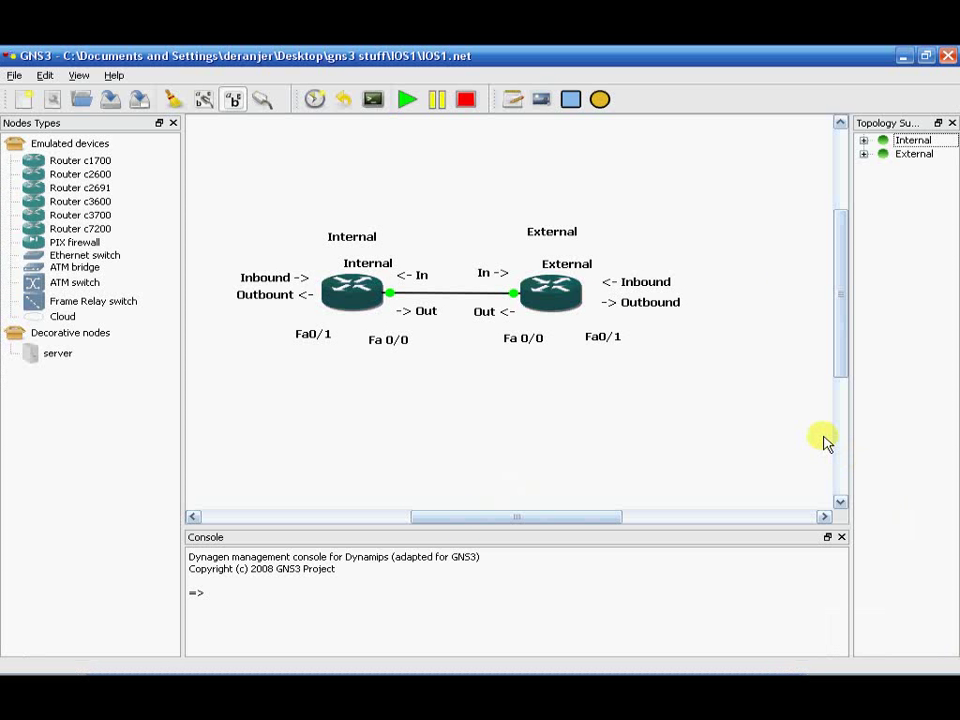
click(660, 685)
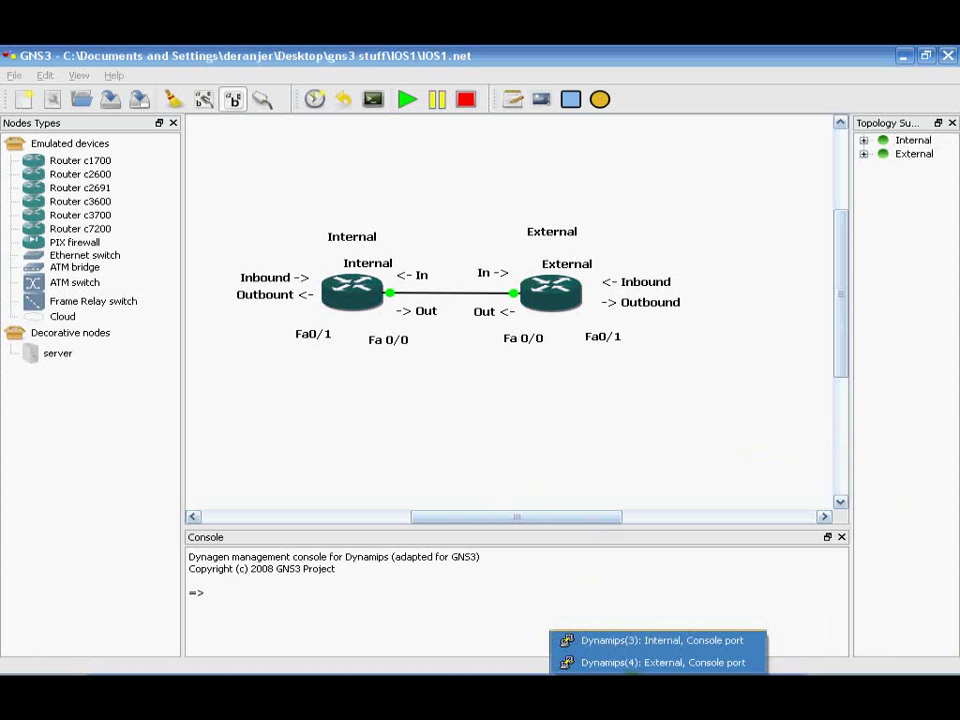
click(657, 645)
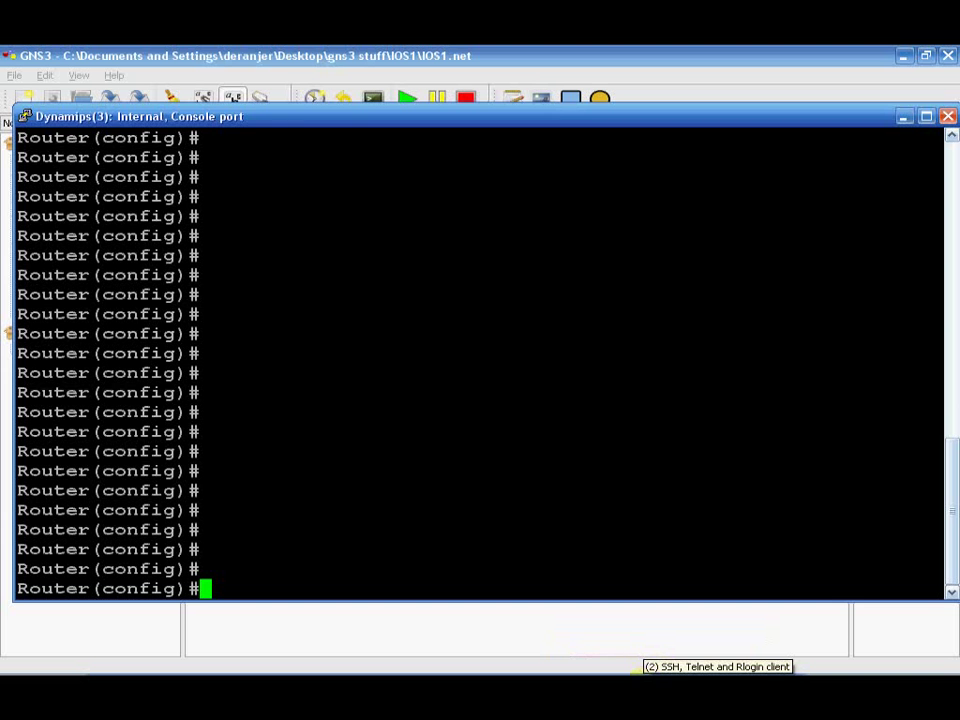
- Open the External router's console, move it aside, and put Internal in front
right_click(612, 685)
click(660, 685)
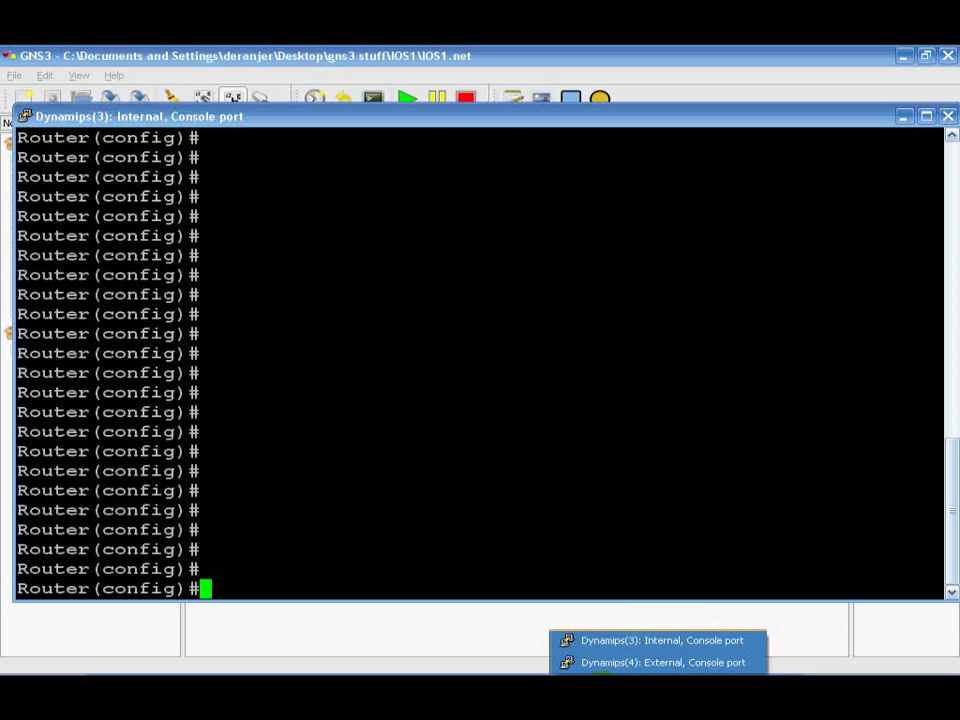
click(636, 640)
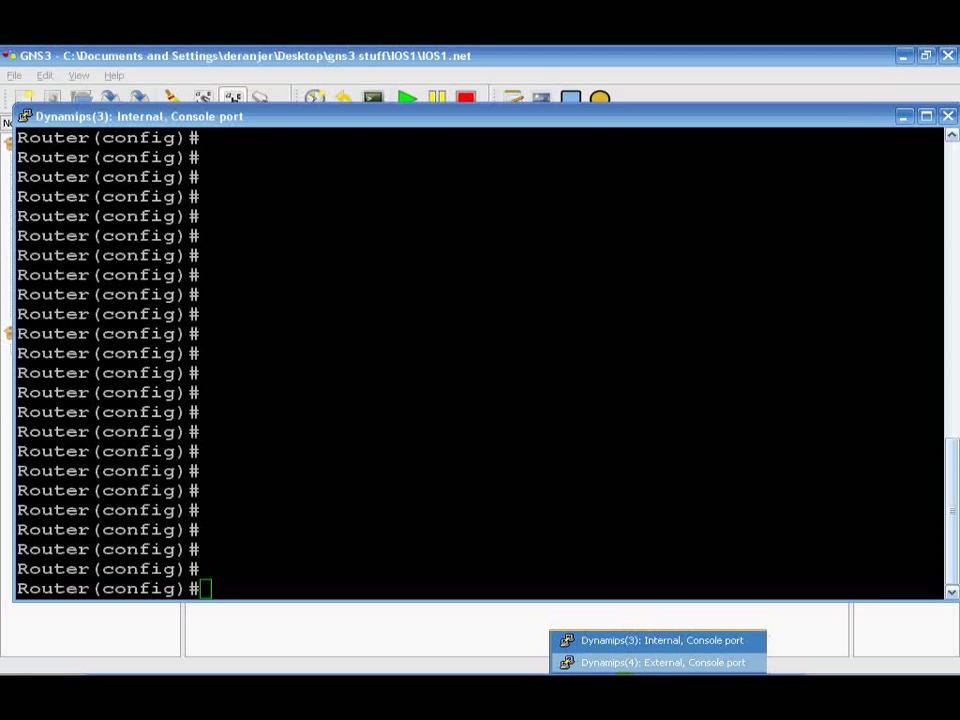
click(664, 662)
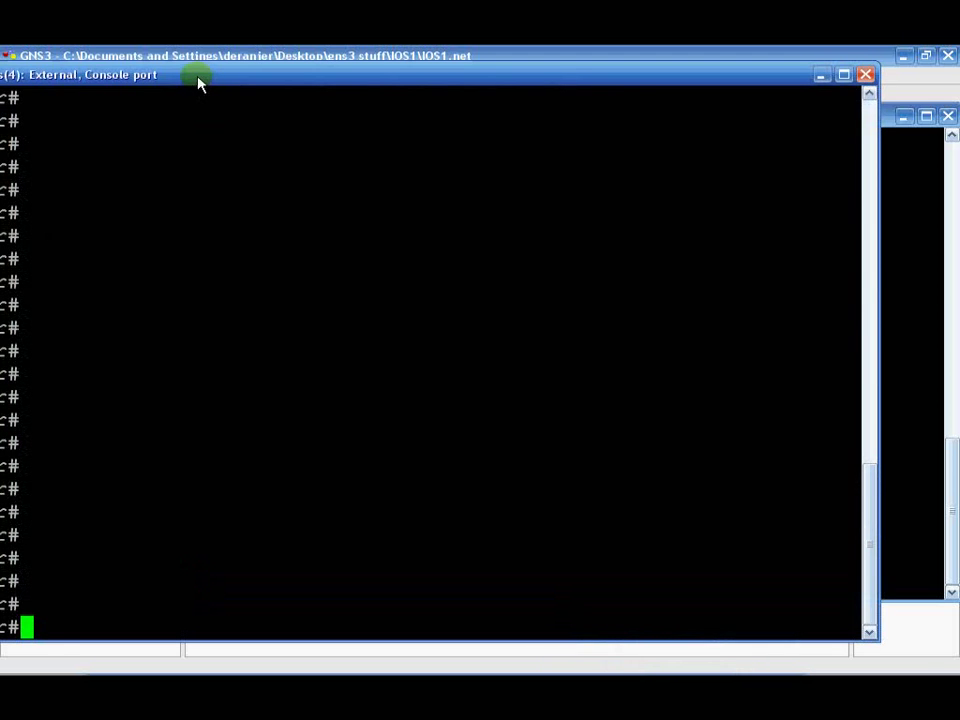
drag(198, 78, 461, 158)
click(336, 110)
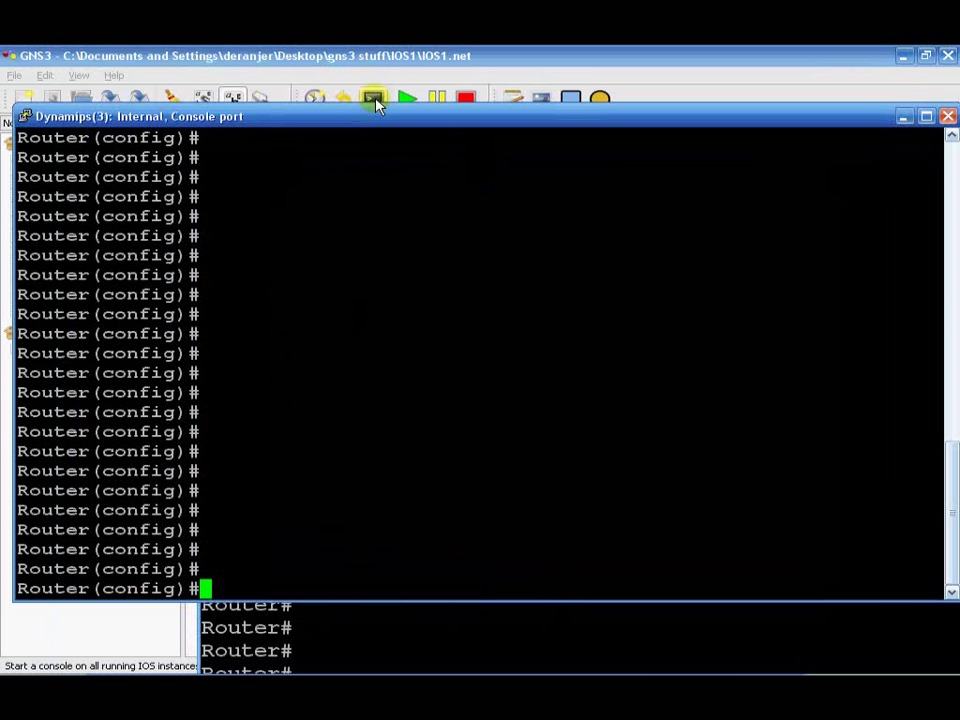
- Set hostname Internal and give fa0/0 12.12.12.12 255.255.255.0 with no shut
text(host)
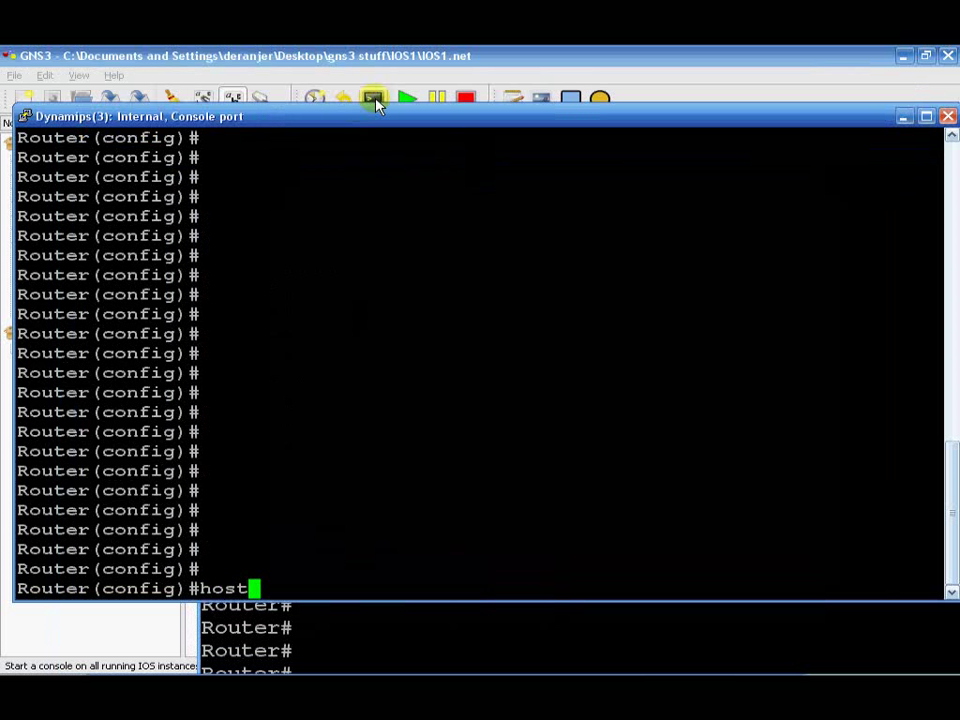
text(name Internal)
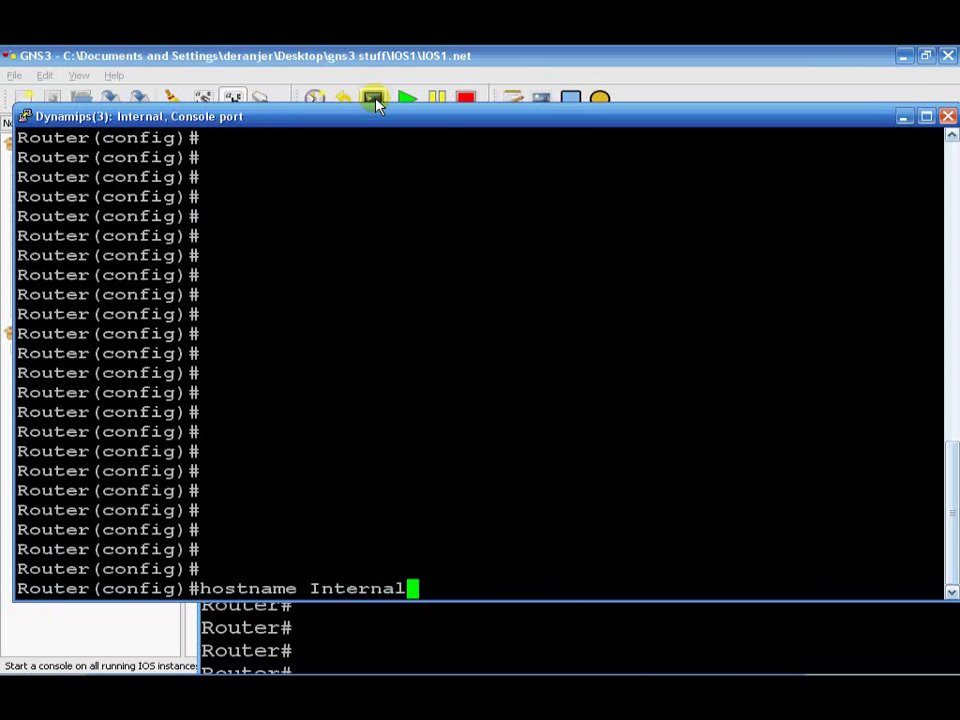
key(Return)
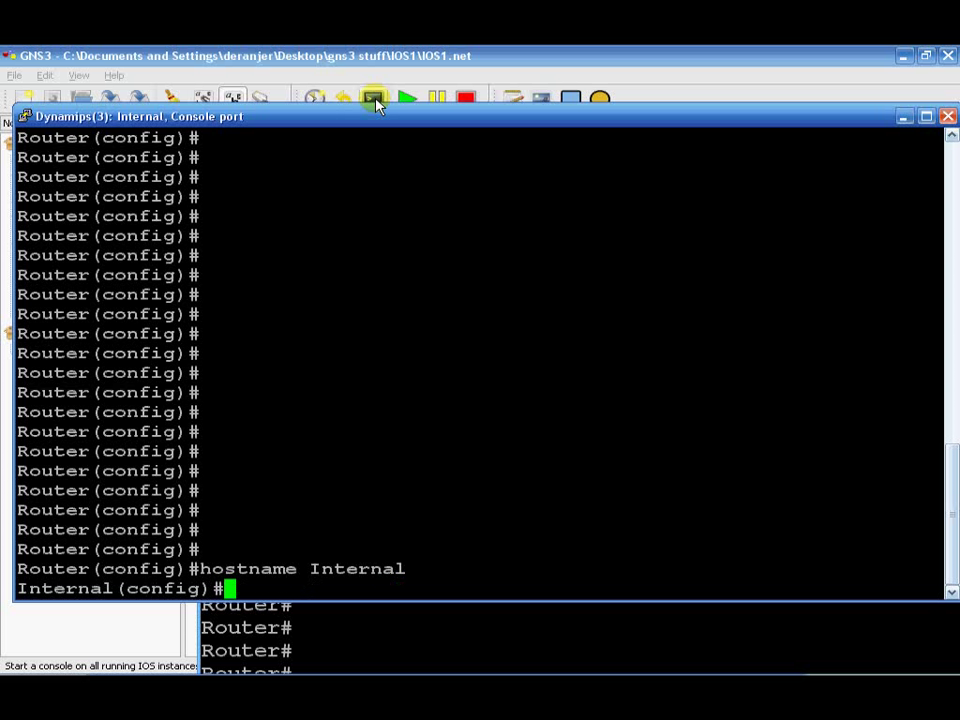
text(int f)
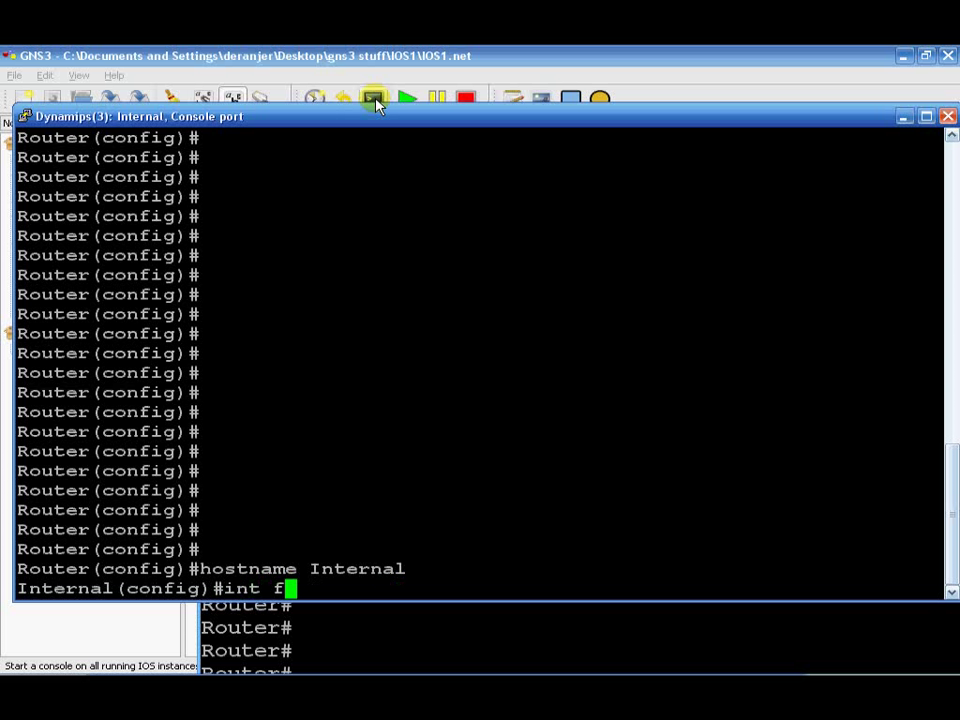
text(a0/0/)
key(Return)
text(i)
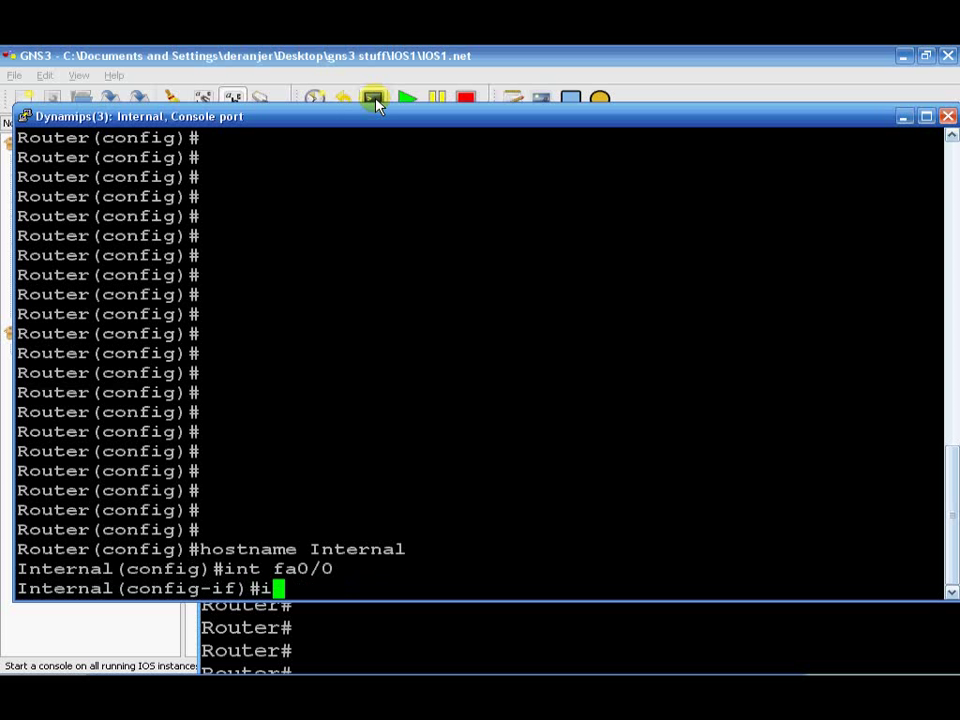
text(p add 12)
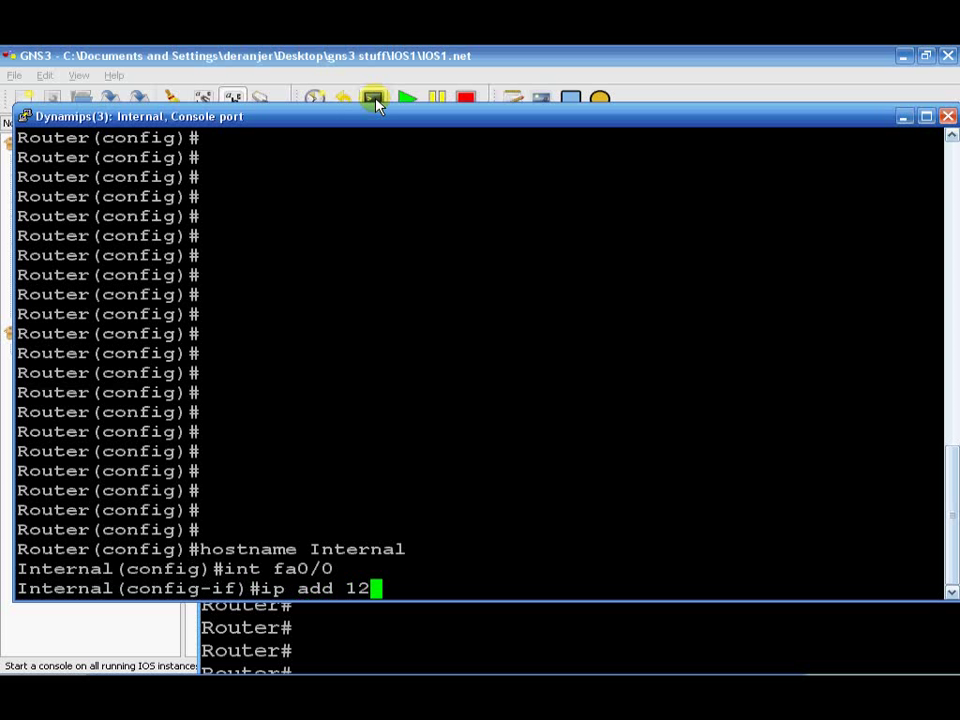
text(.12.12.12)
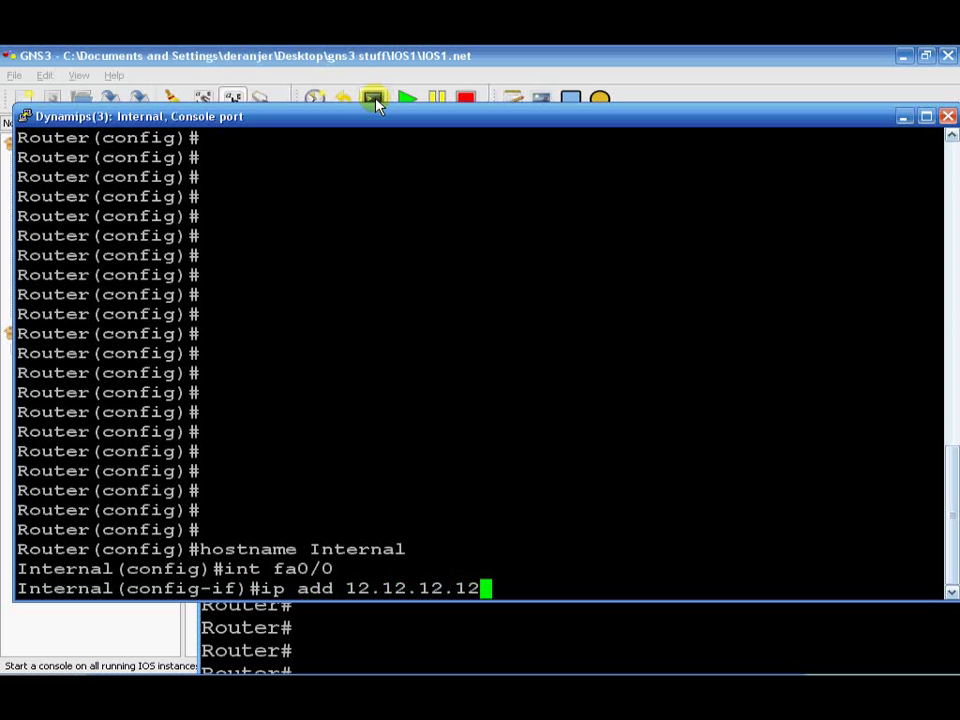
text( 255.)
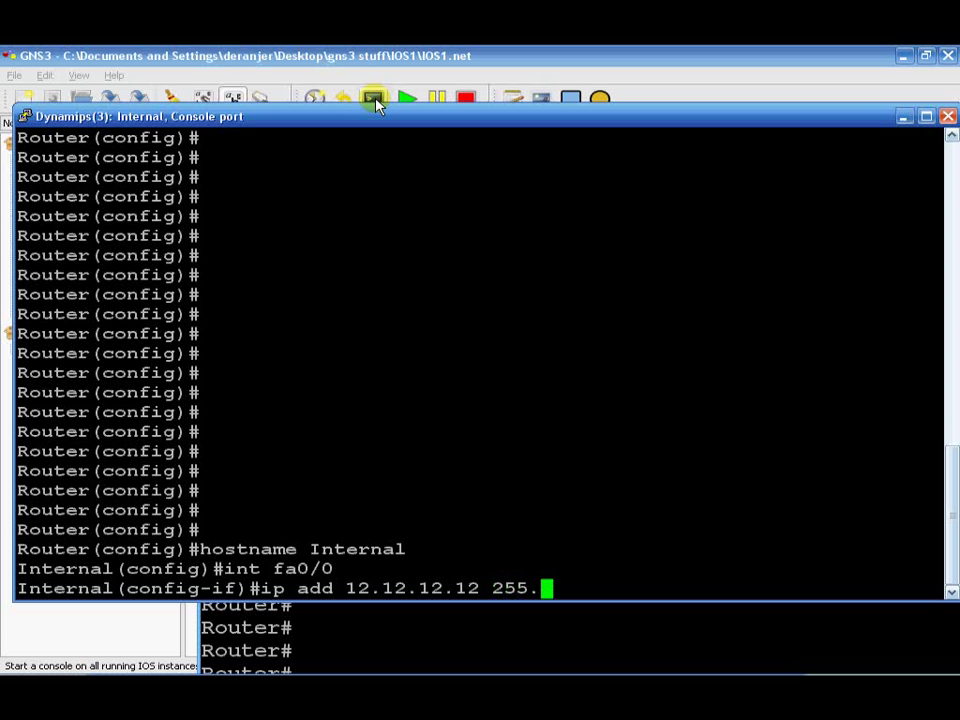
text(255.255.0)
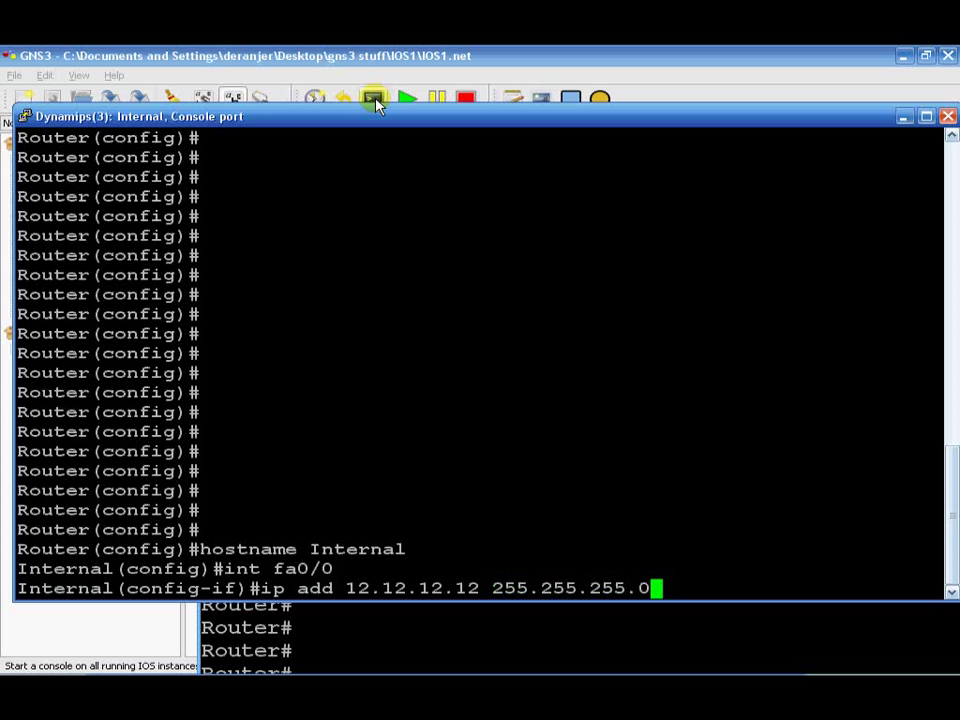
key(Return)
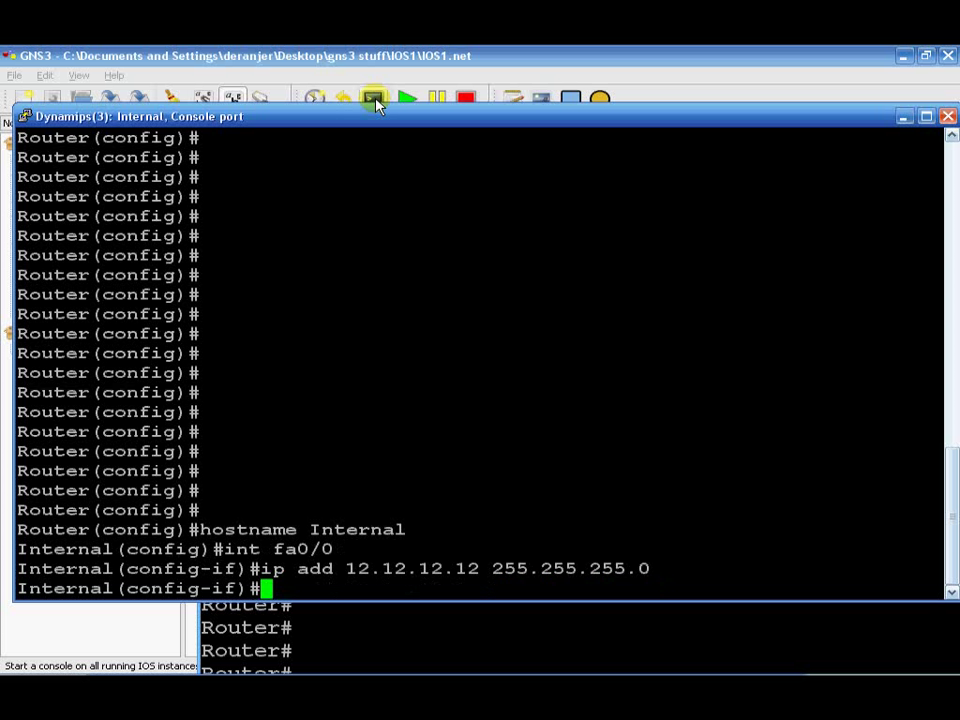
text(no shut)
key(Return)
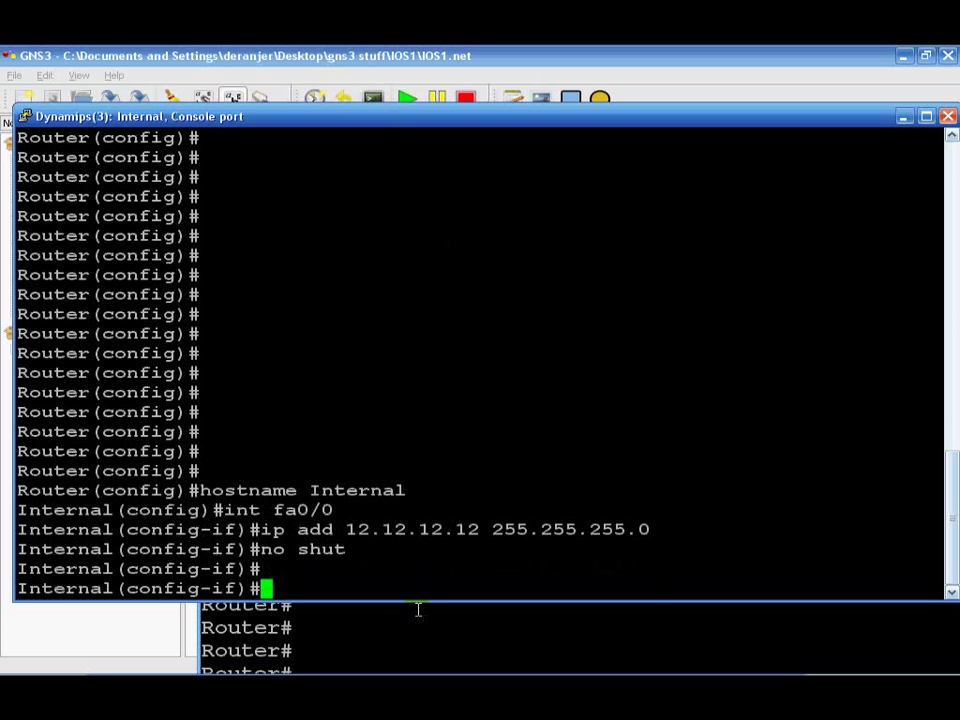
click(435, 643)
- On the second router, enter en and conf t, then set hostname External
drag(420, 164, 461, 83)
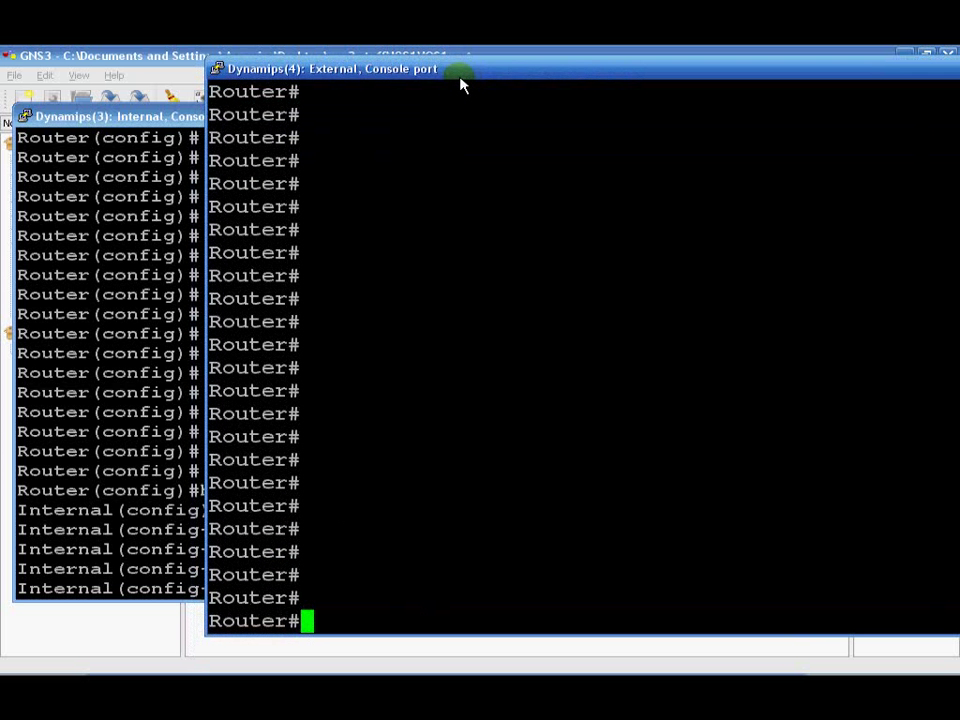
text(int)
key(BackSpace)
key(BackSpace)
key(BackSpace)
key(BackSpace)
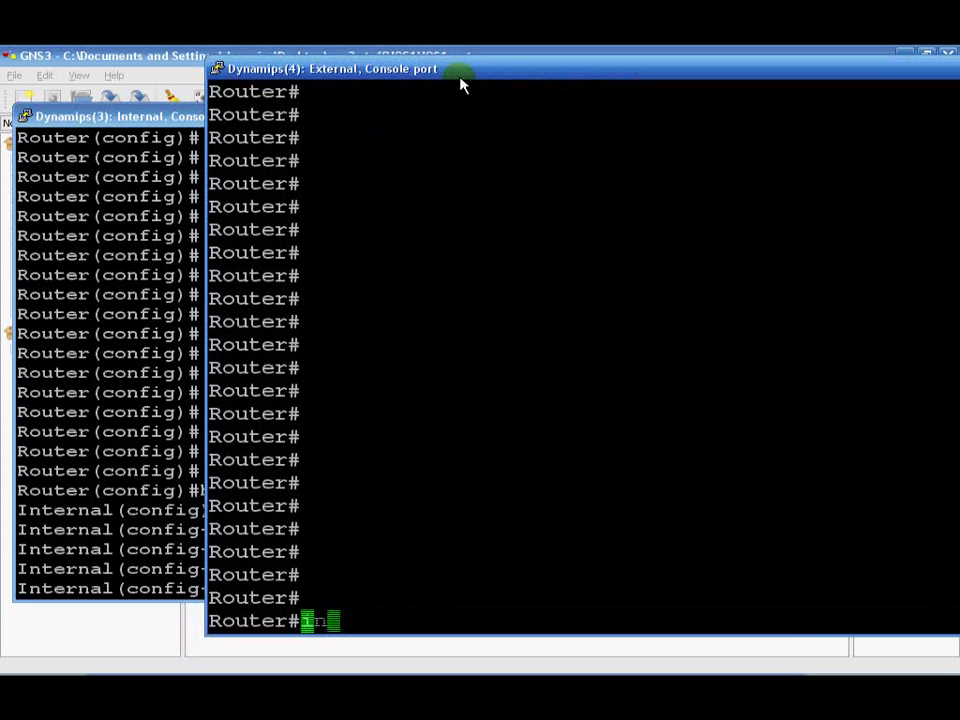
text(en)
key(Return)
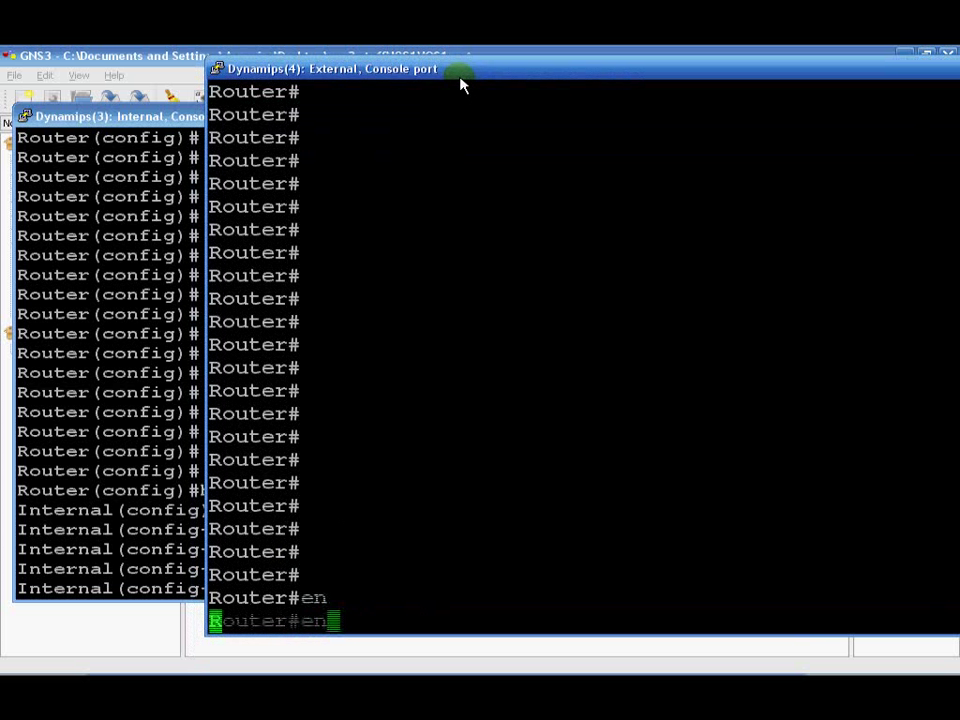
text(cont)
key(BackSpace)
key(BackSpace)
text(f t)
key(Return)
text(;)
key(BackSpace)
text(hos)
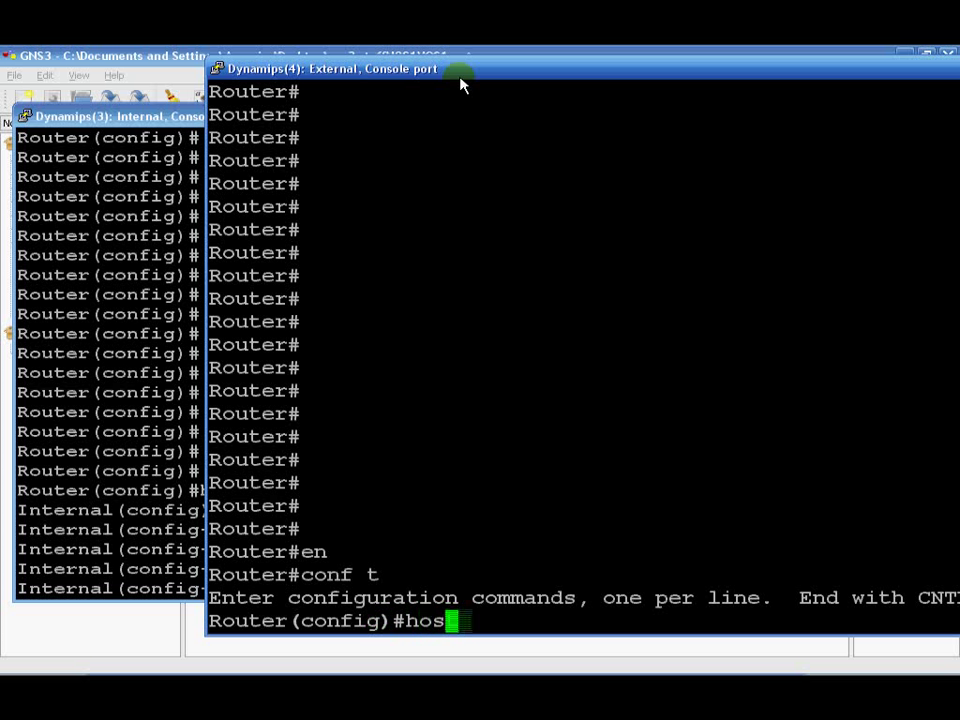
text(tname External)
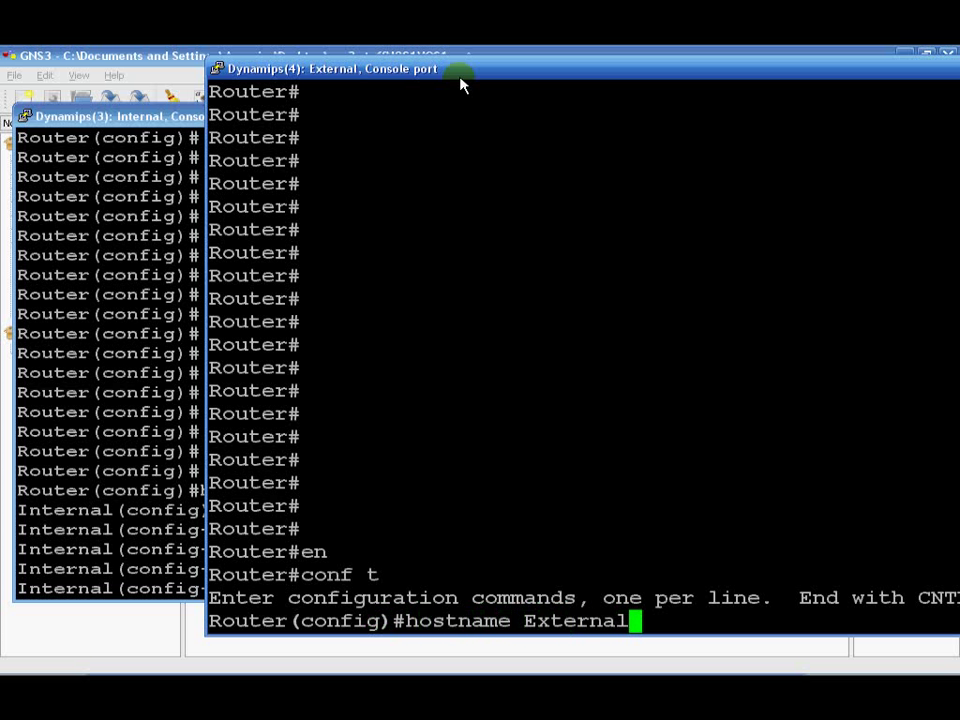
key(Return)
- Give External's fa0/0 address 12.12.12.13 255.255.255.0 and bring it up with no shut
text(int fa0/0)
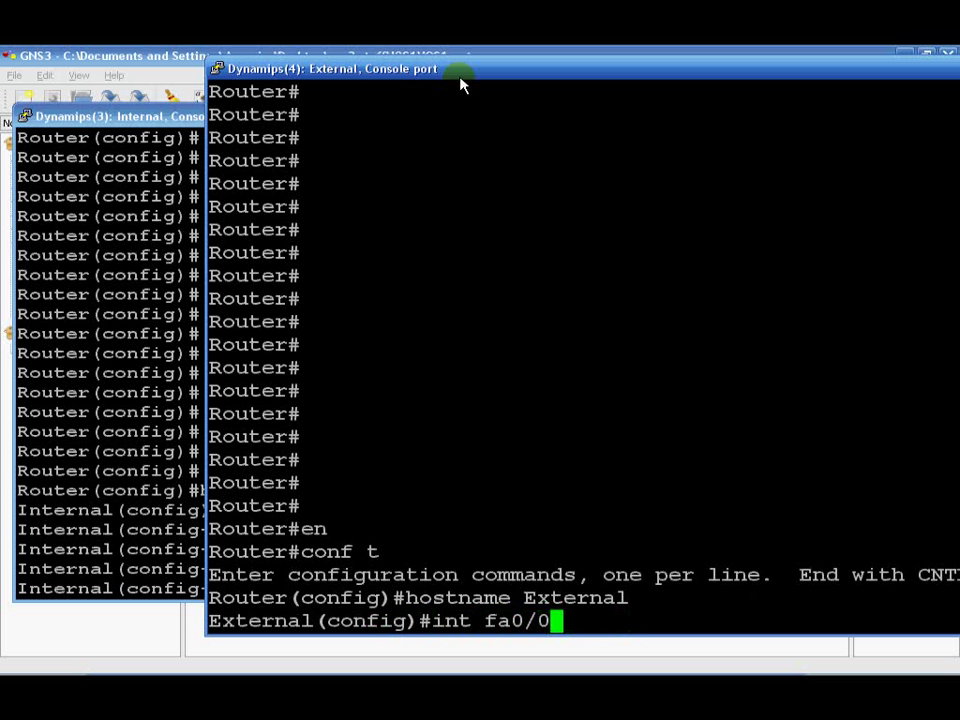
key(Return)
text(ip add )
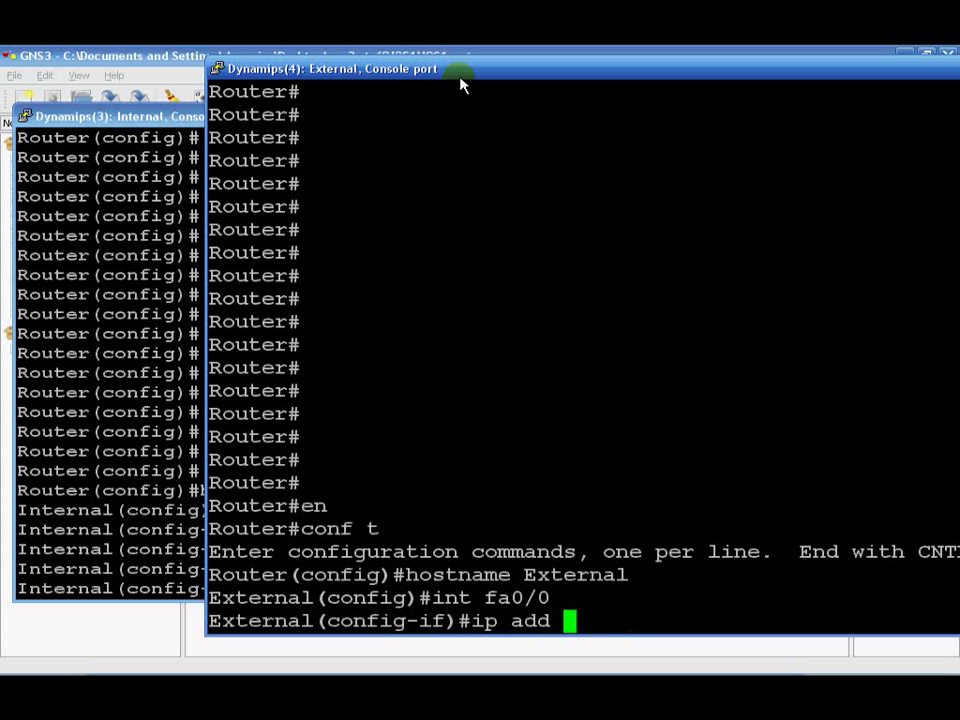
text(12.12.12.12)
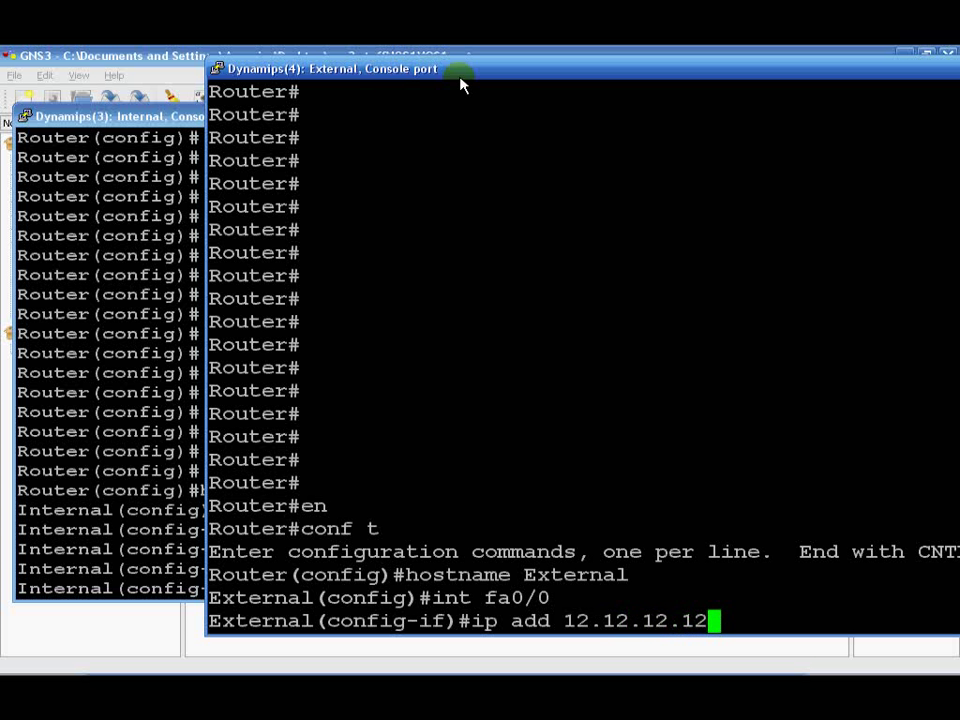
key(BackSpace)
text(3)
click(85, 116)
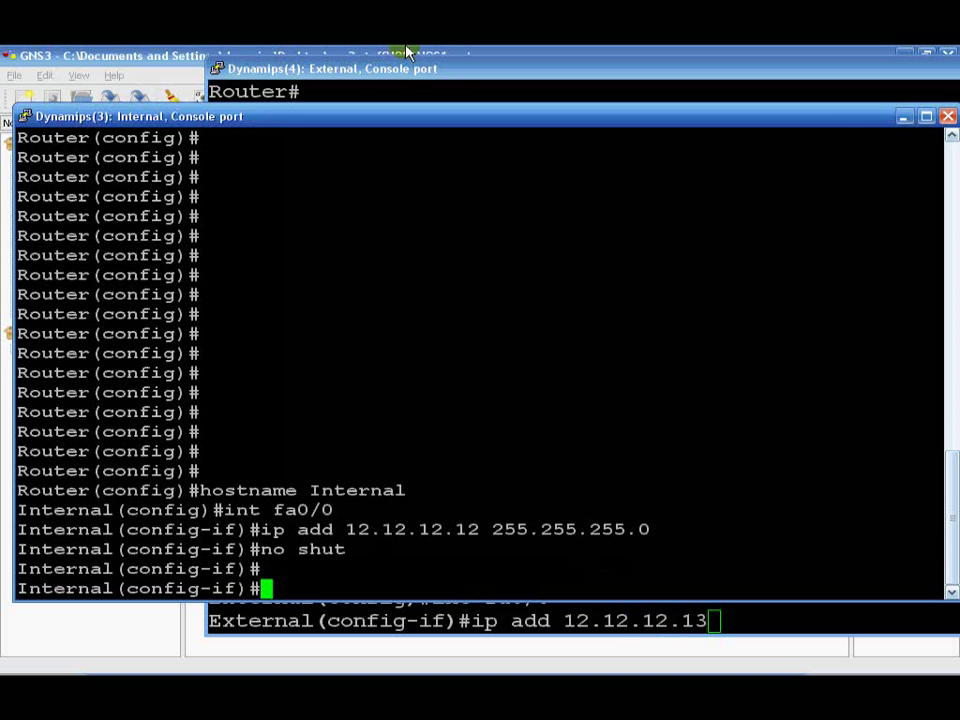
click(443, 69)
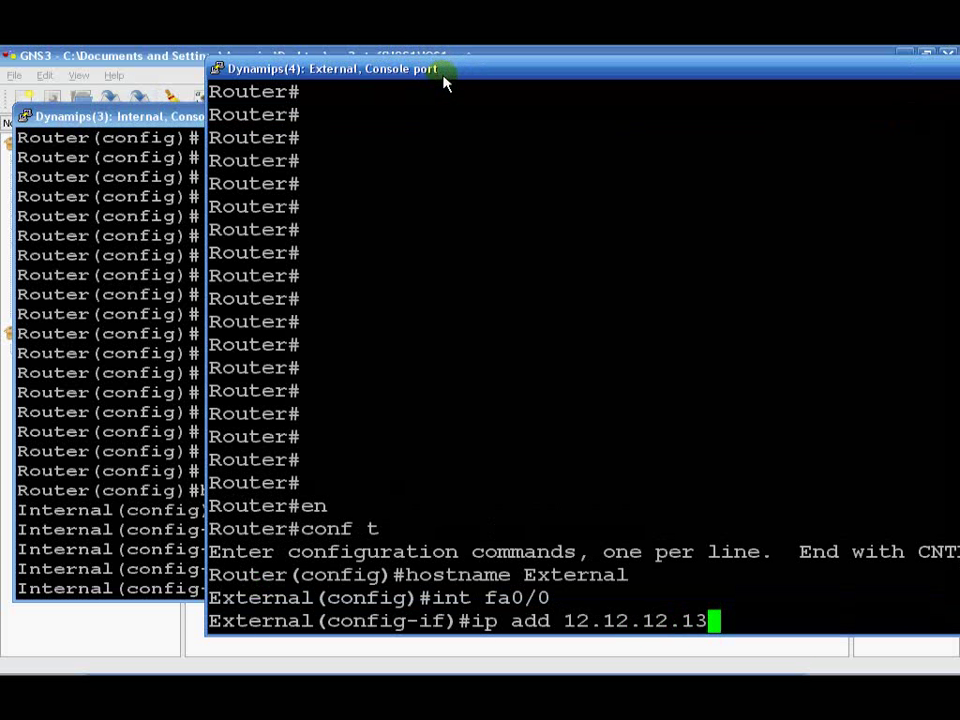
text(255)
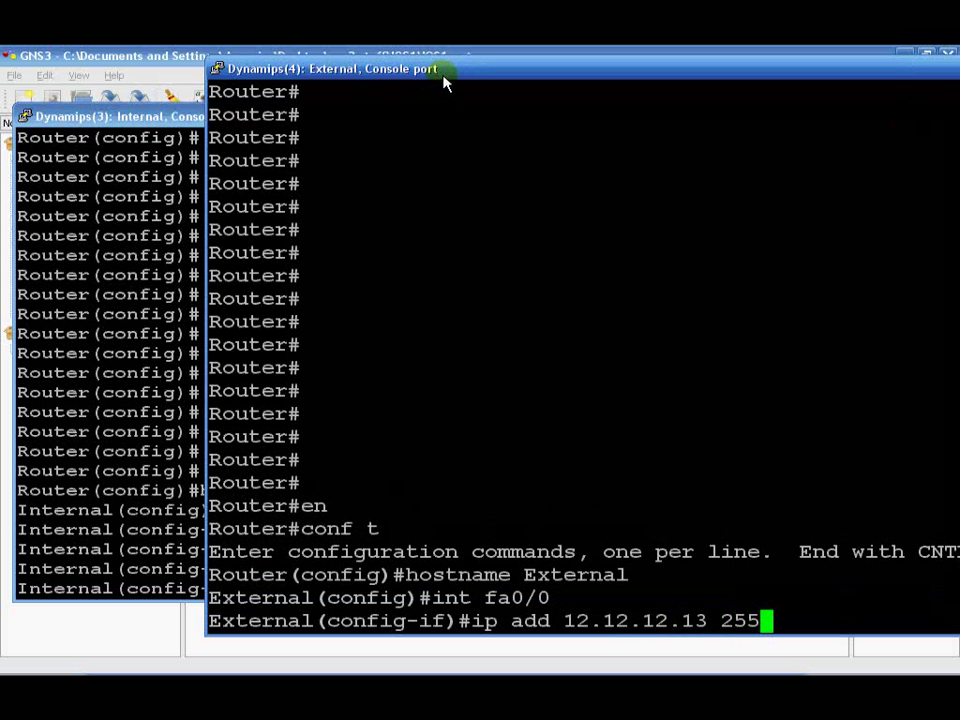
text(.255.255.0)
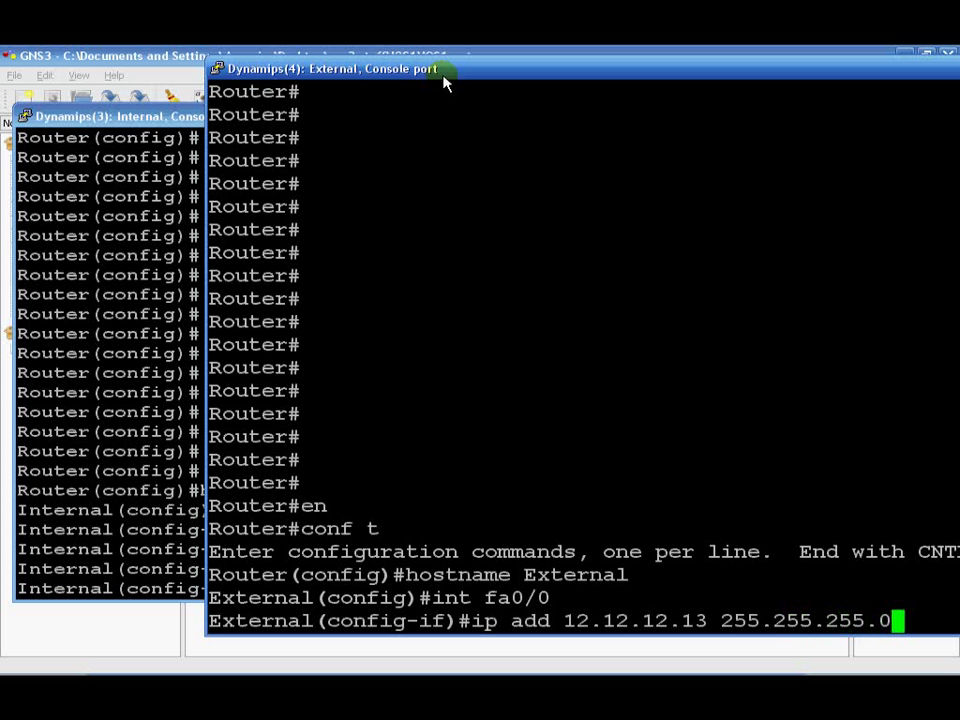
key(Return)
text(no shut)
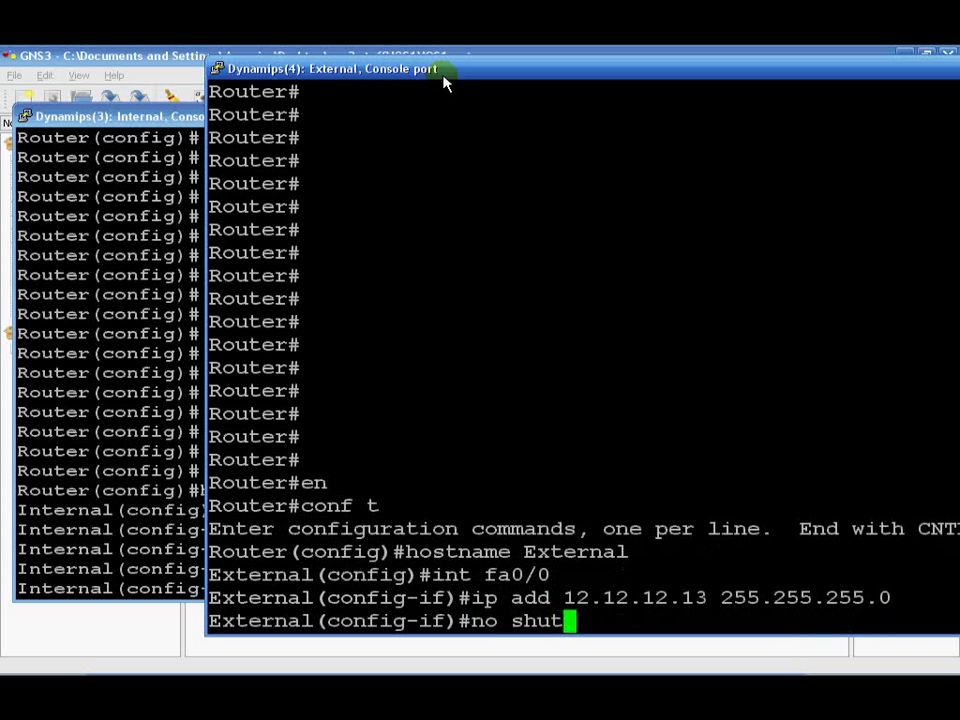
key(Return)
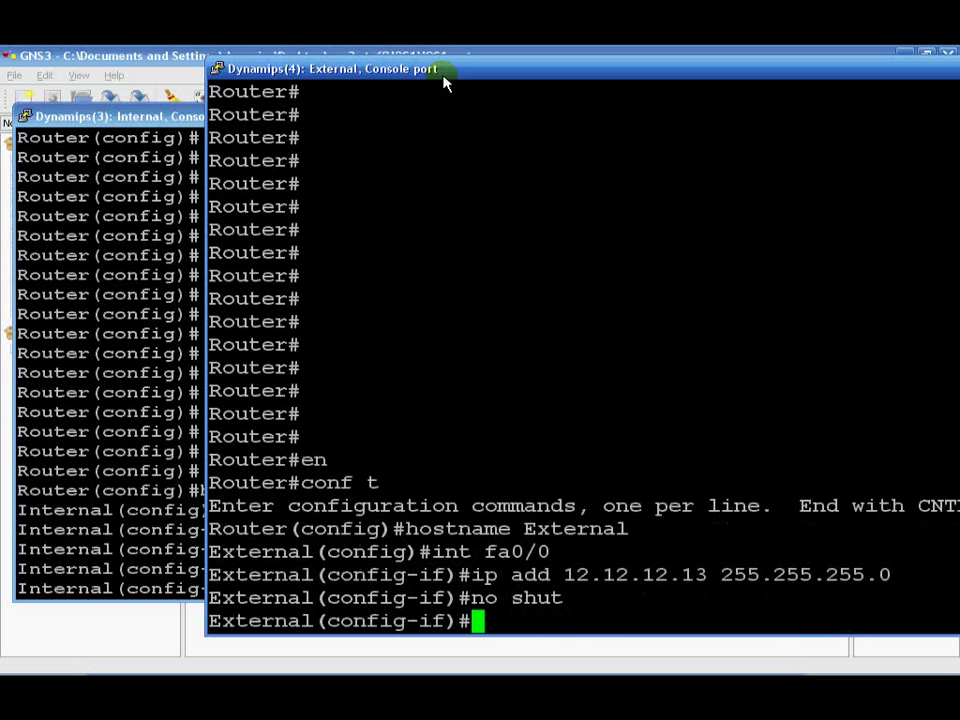
key(Return)
key(Return)
key(Return)
key(Return)
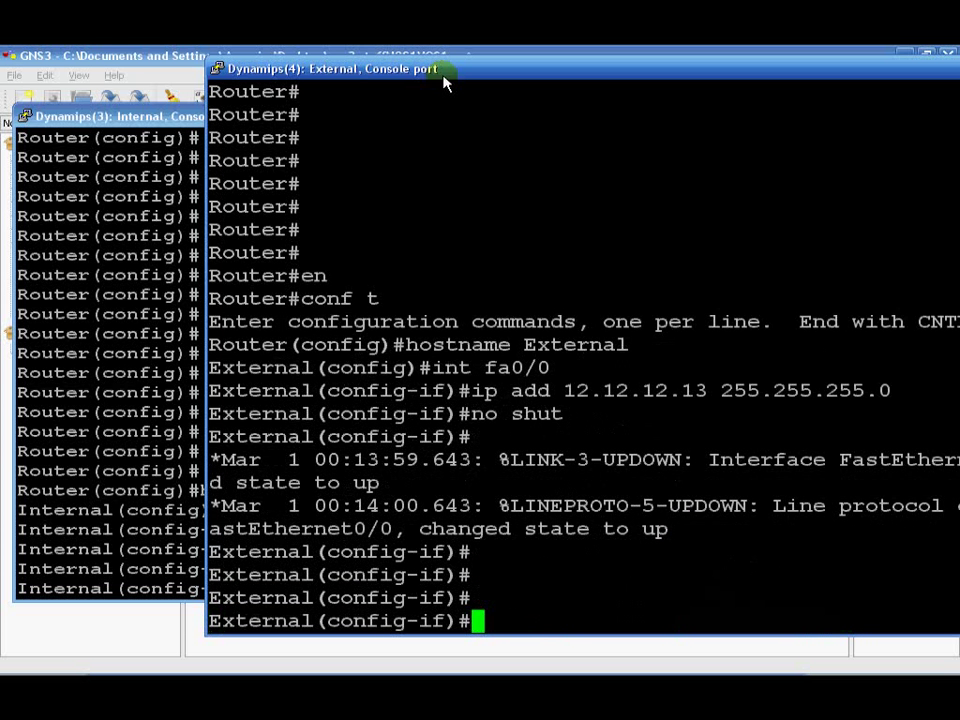
- On Internal, exit config mode, run sh ip int b, and ping 12.12.12.13
click(138, 124)
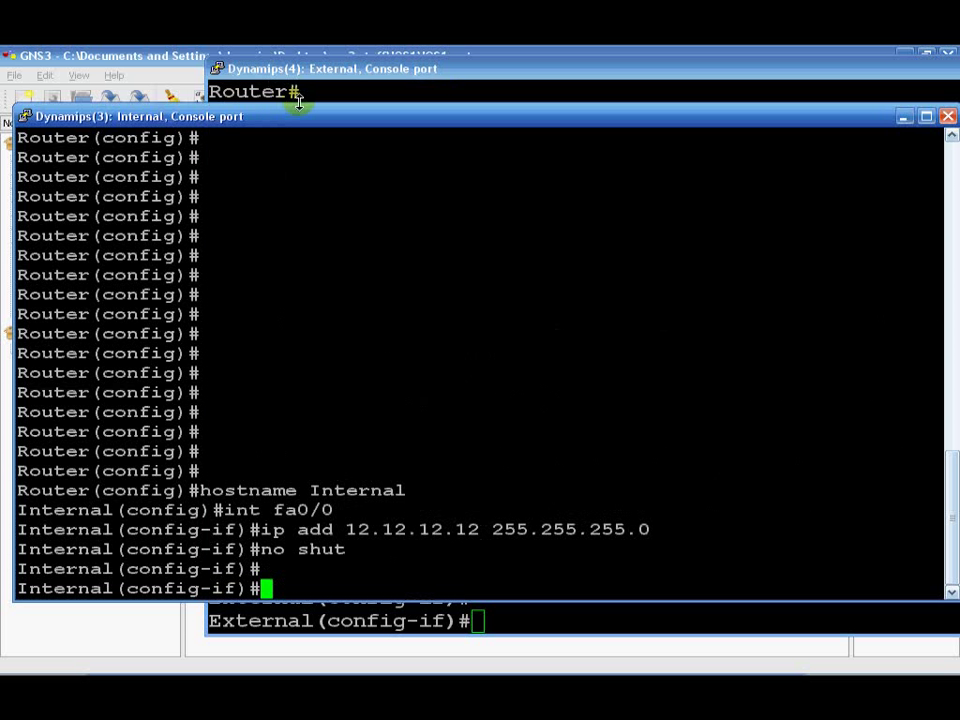
key(Return)
key(Return)
text(exit)
key(Return)
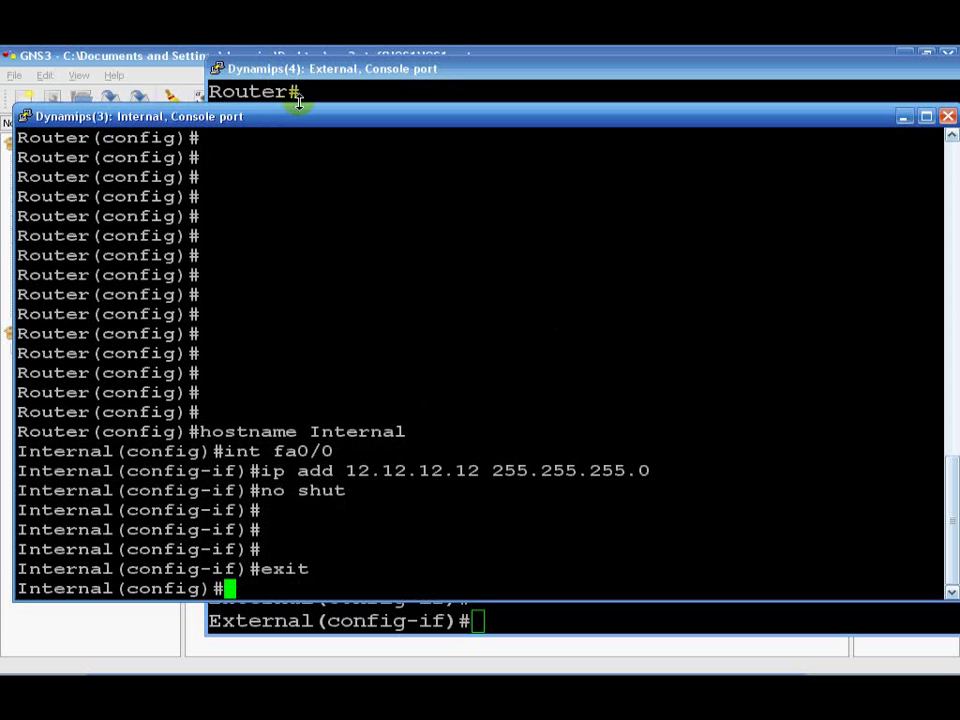
text(exit)
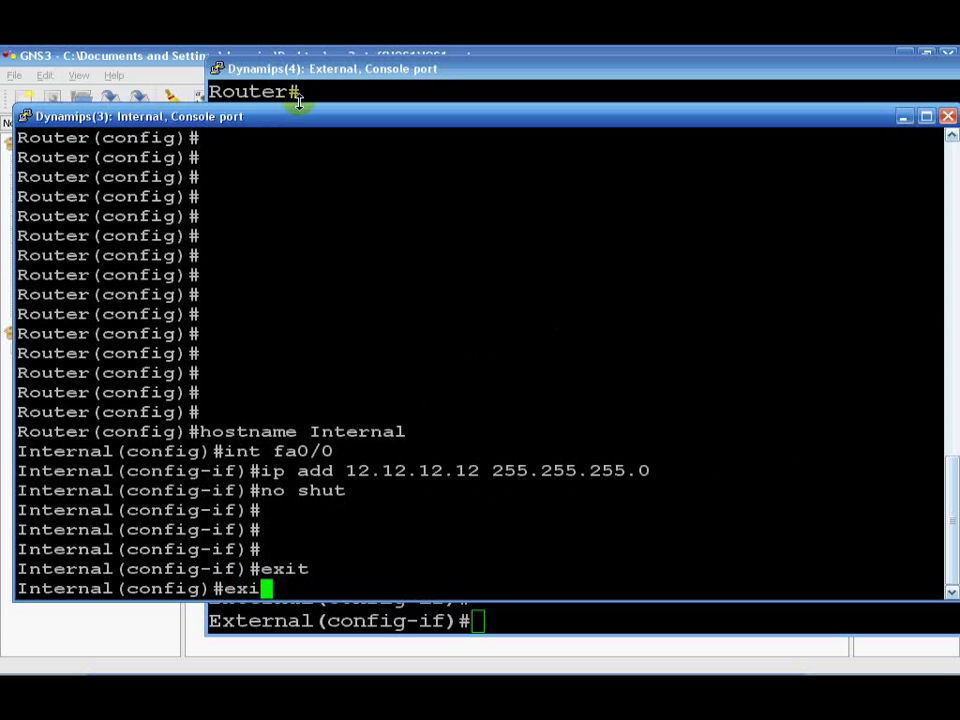
key(Return)
text(sh ip int b)
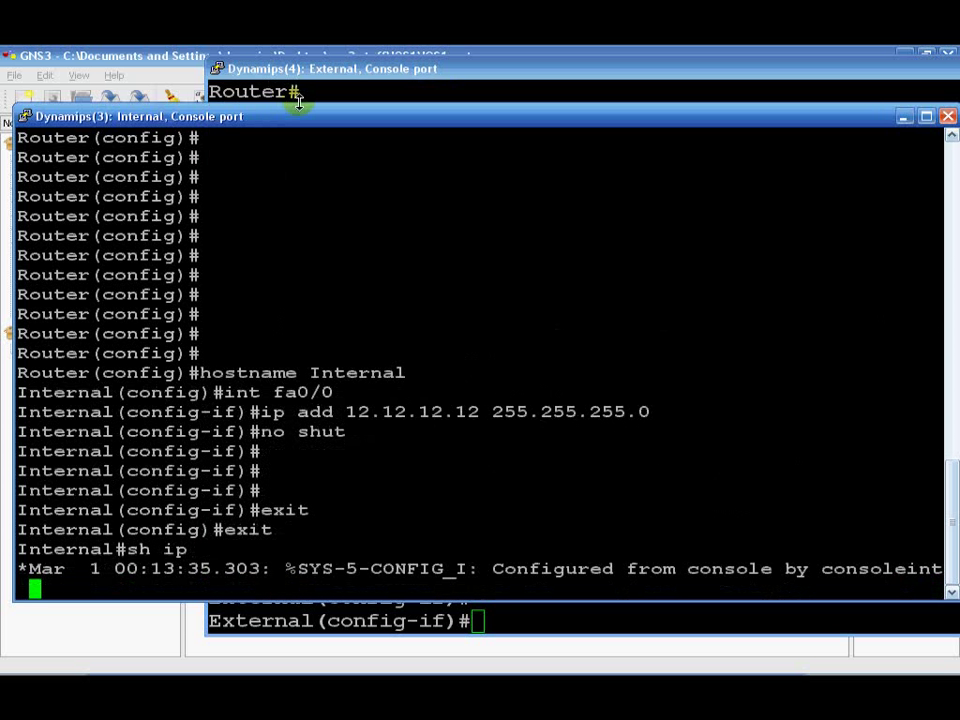
key(Return)
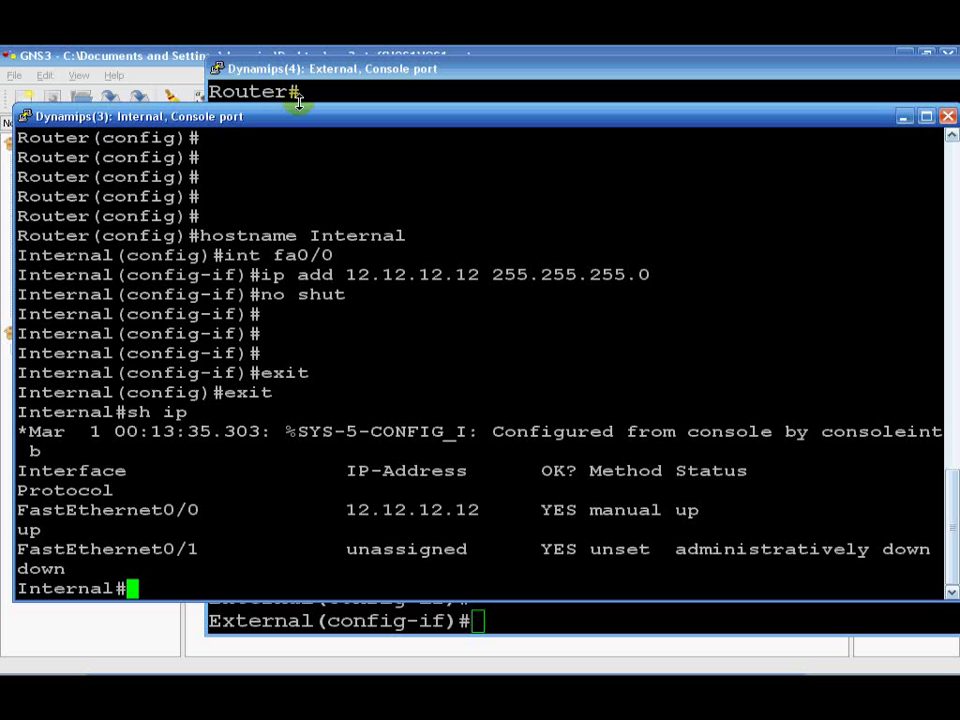
text(ping 12.12.1)
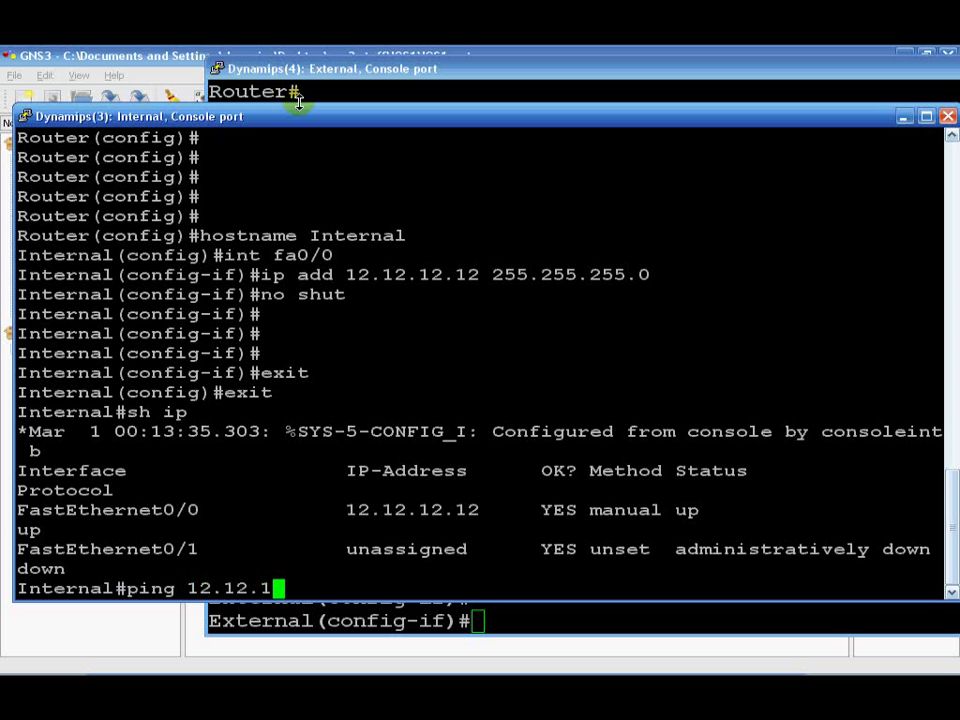
text(2.13)
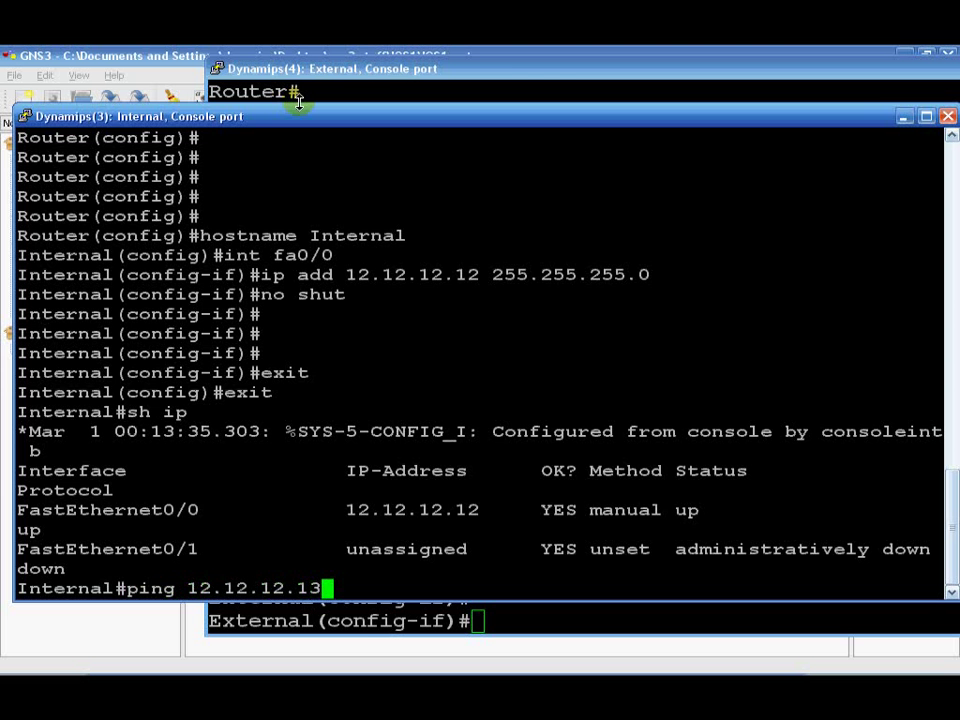
key(Return)
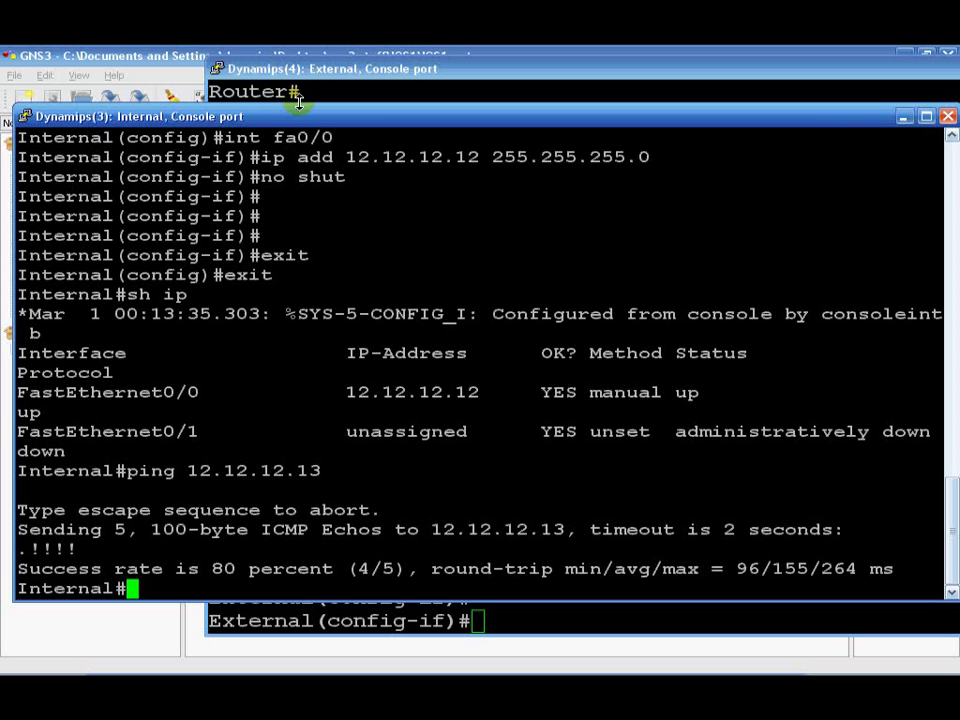
- From the External console, run do ping 12.12.12.12 and get 5/5 replies
drag(439, 111, 362, 149)
click(489, 74)
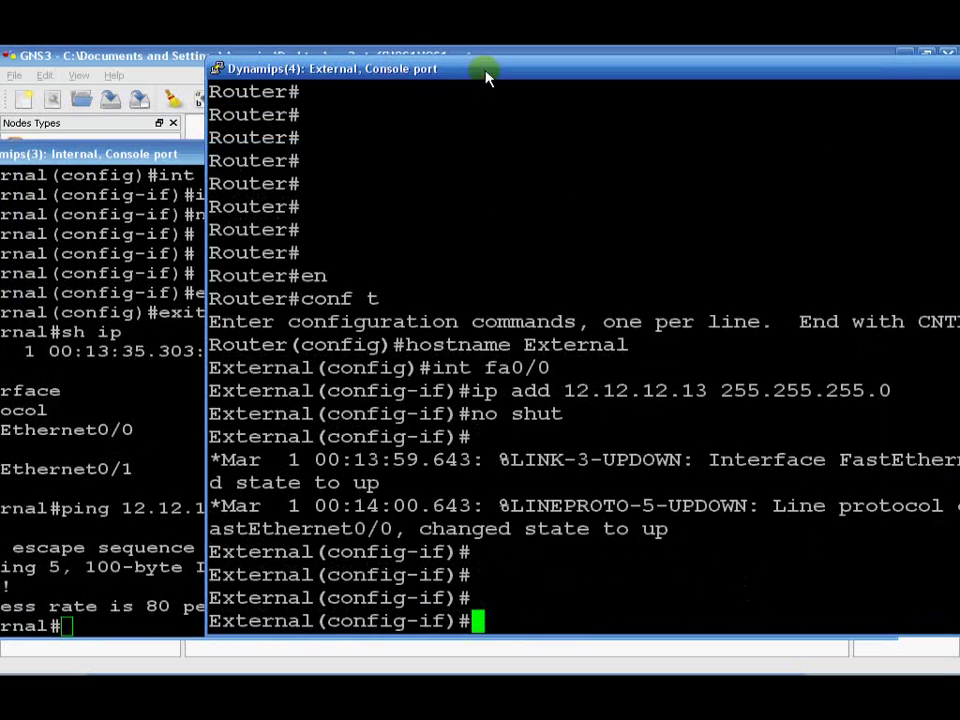
double_click(422, 70)
double_click(493, 75)
drag(493, 75, 480, 73)
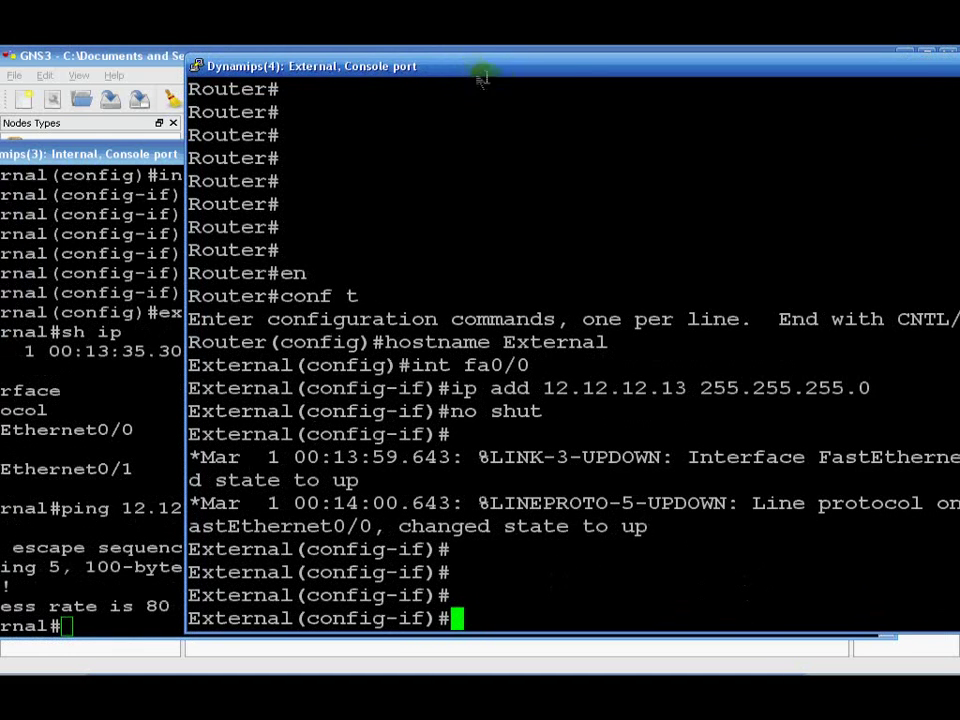
text(ping)
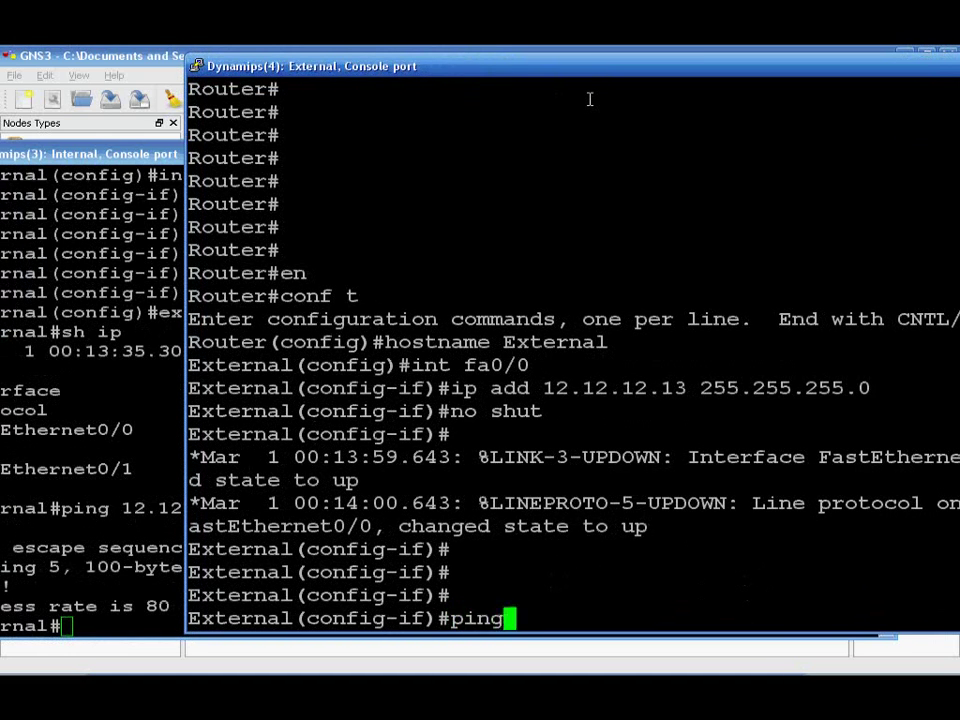
key(BackSpace)
key(BackSpace)
key(BackSpace)
key(BackSpace)
key(BackSpace)
text(do)
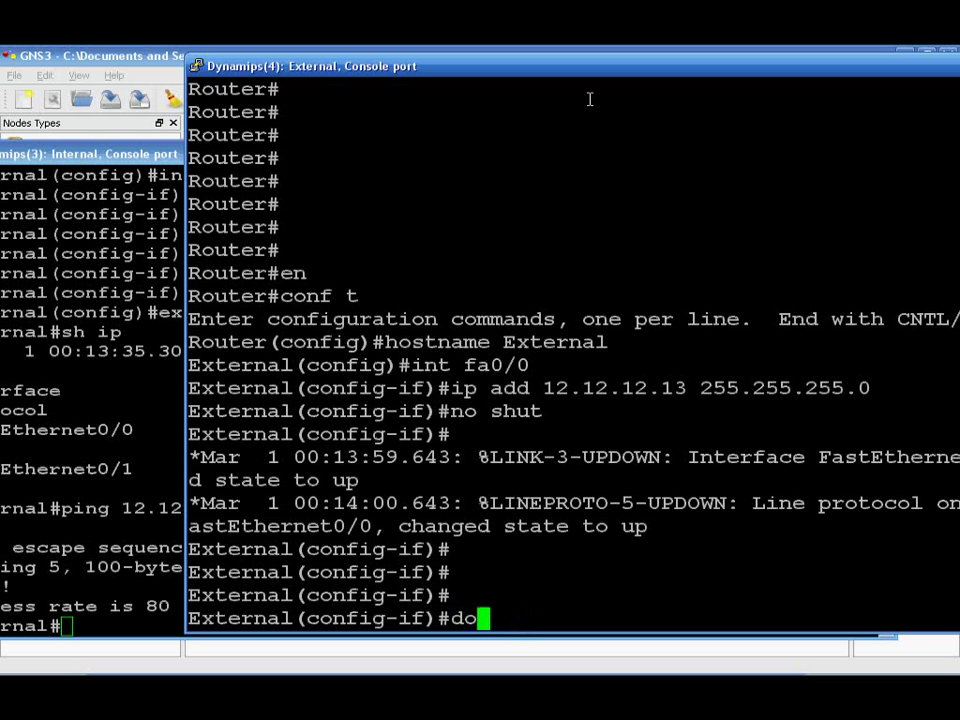
text( ping 12.12.12.12)
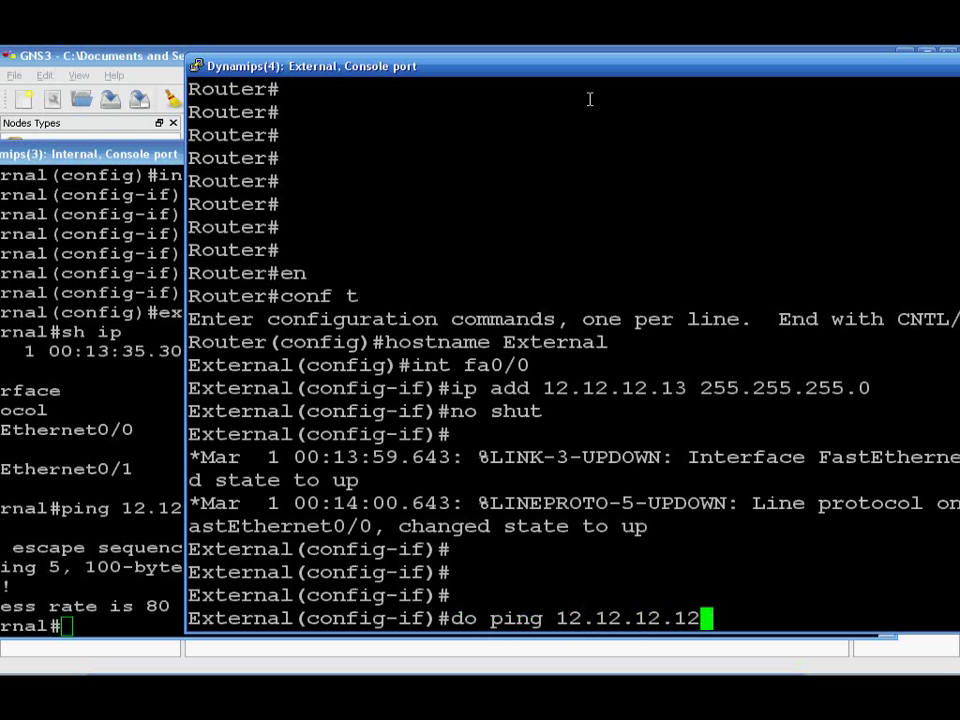
key(Return)
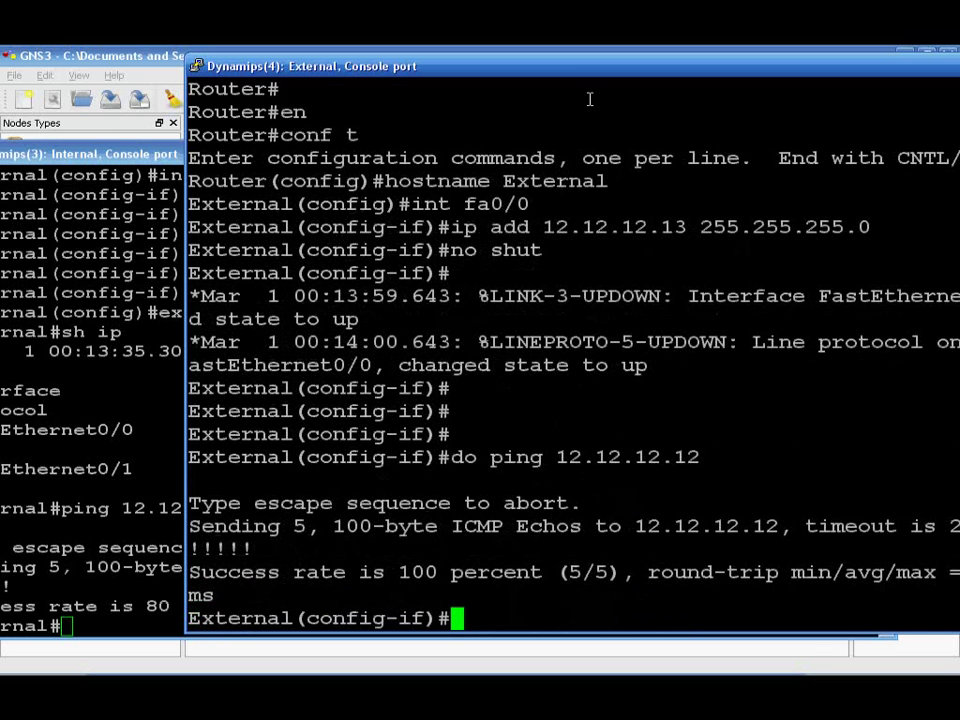
right_click(848, 676)
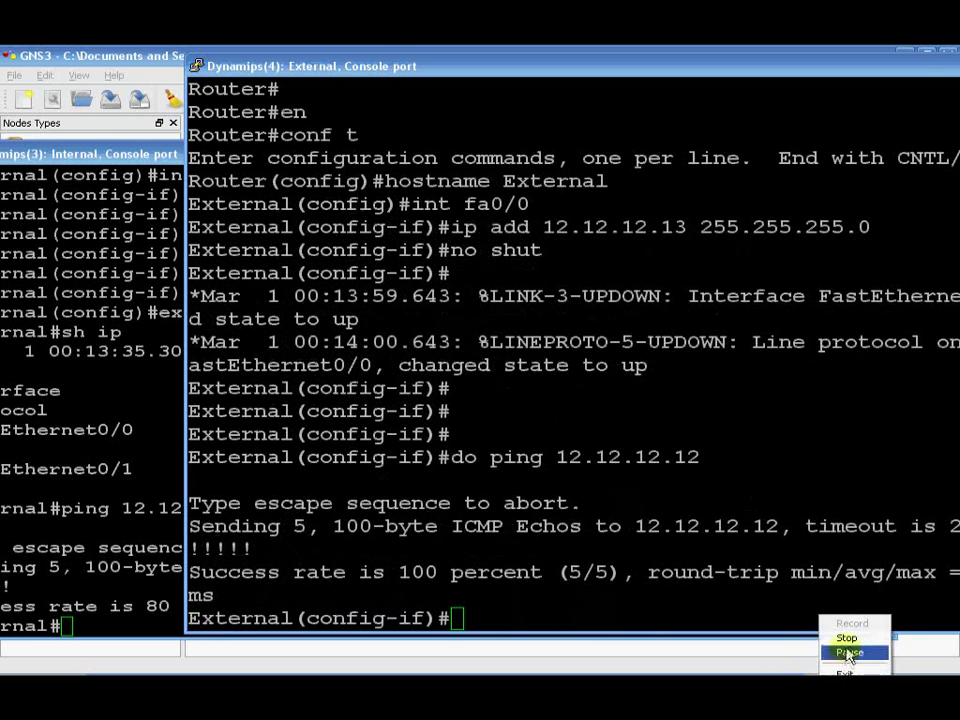
- Minimise the External and Internal consoles to reveal the topology canvas
click(848, 653)
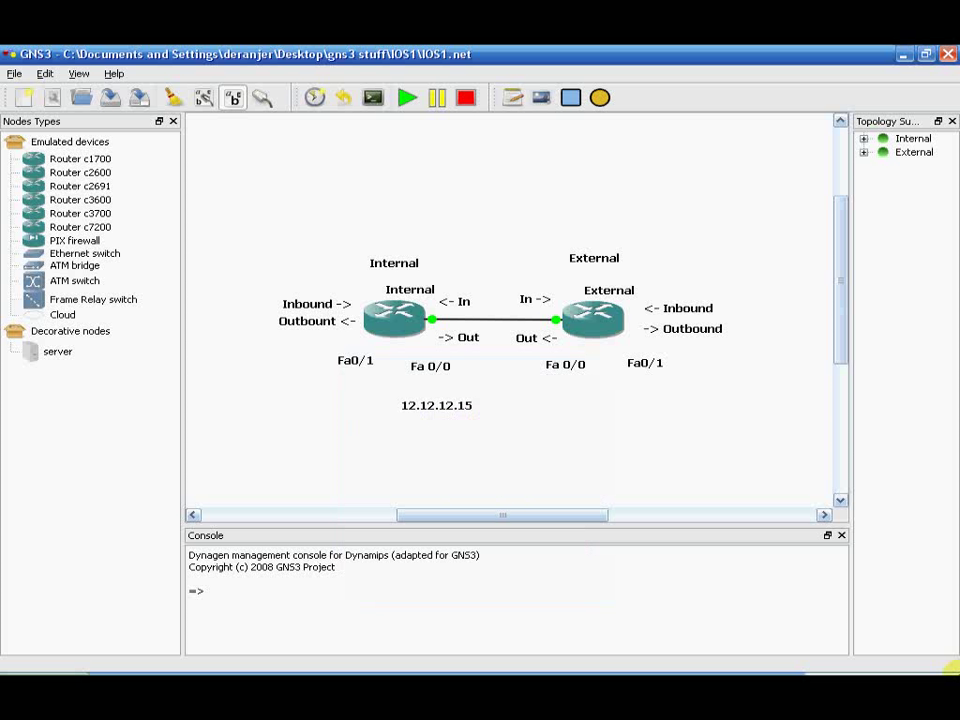
click(560, 668)
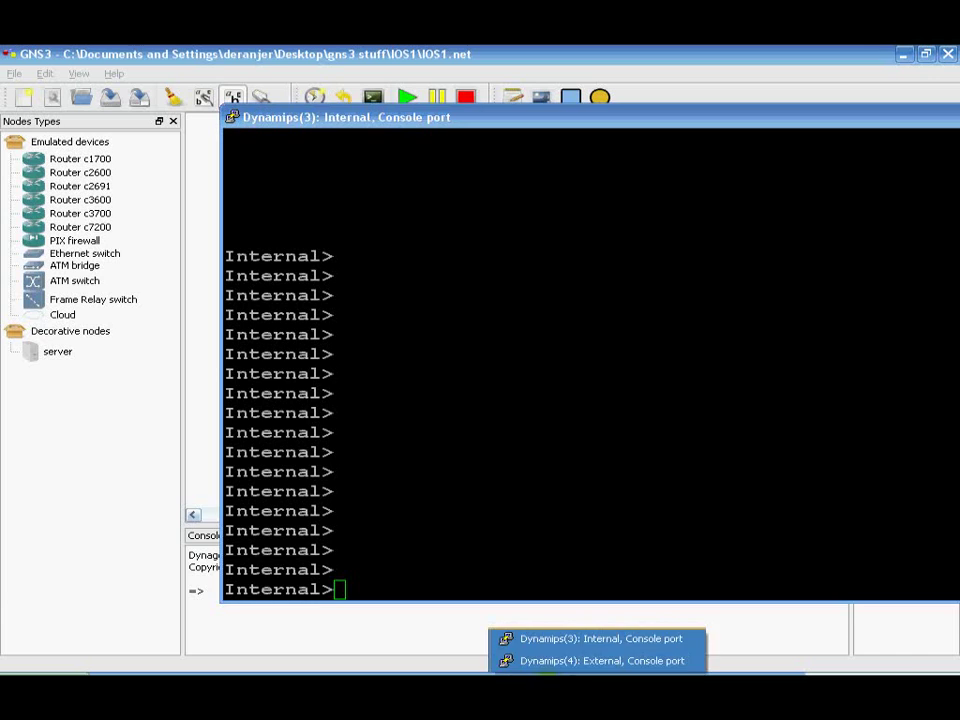
click(546, 661)
drag(300, 96, 184, 105)
drag(728, 96, 737, 146)
click(784, 137)
drag(835, 126, 493, 150)
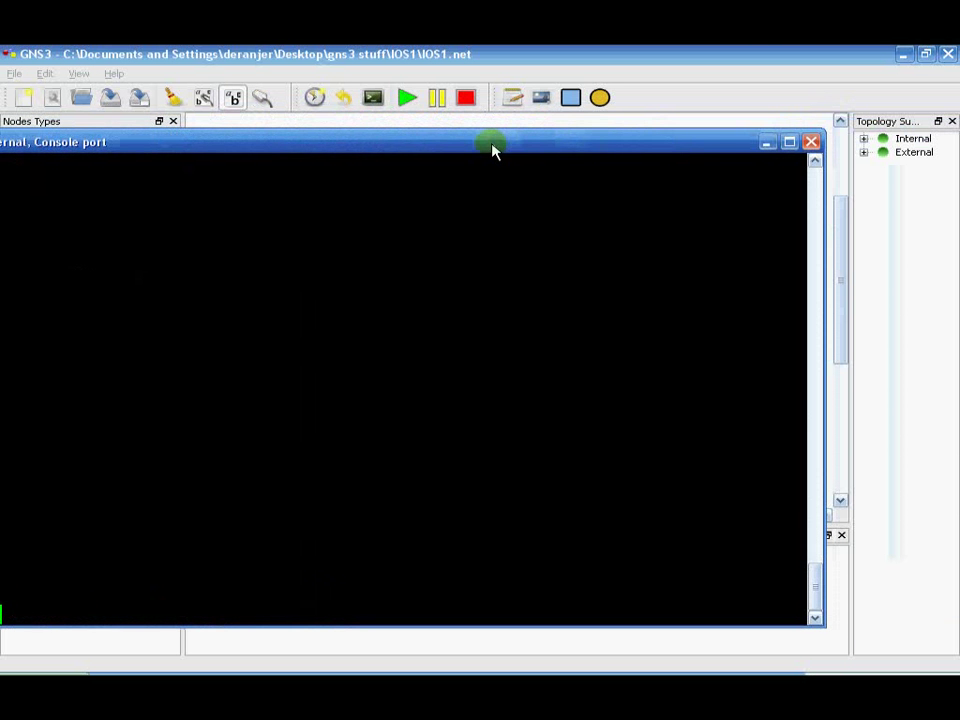
click(767, 144)
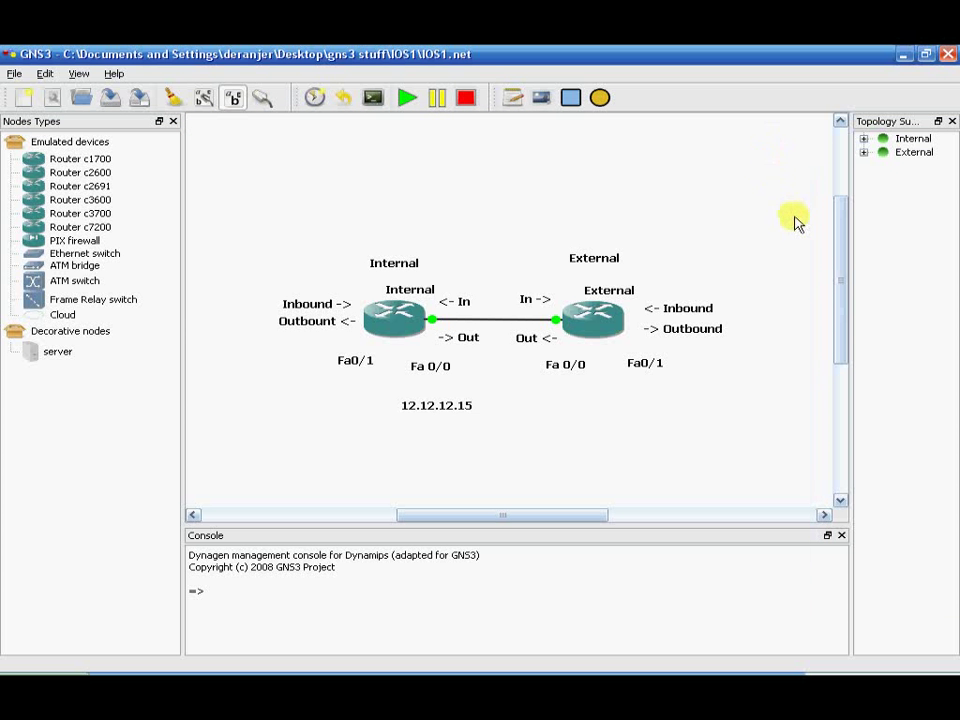
click(450, 407)
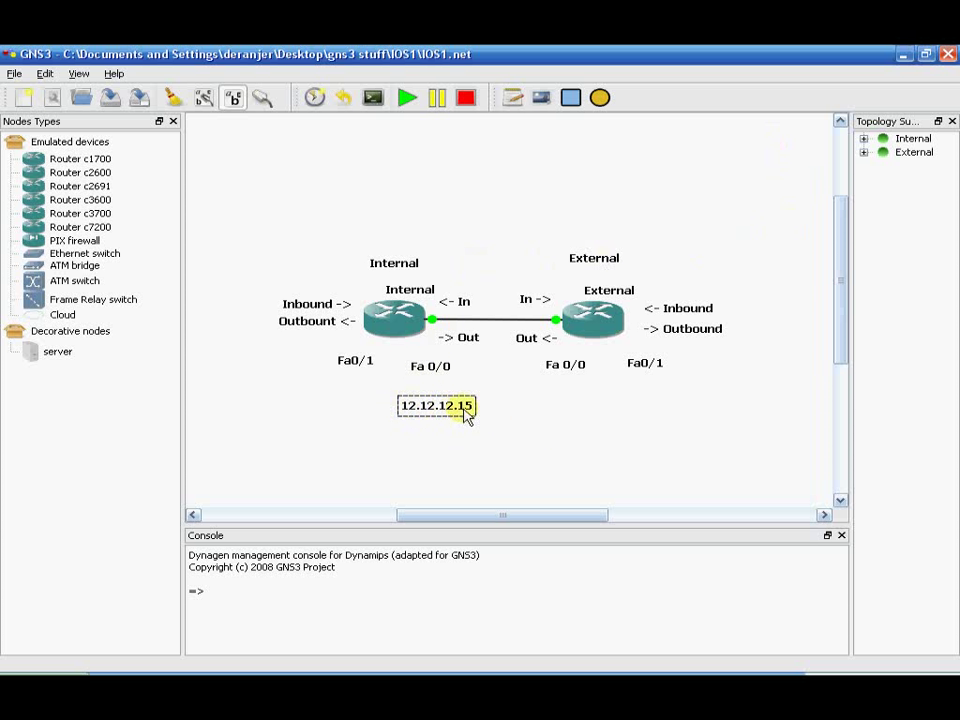
click(392, 332)
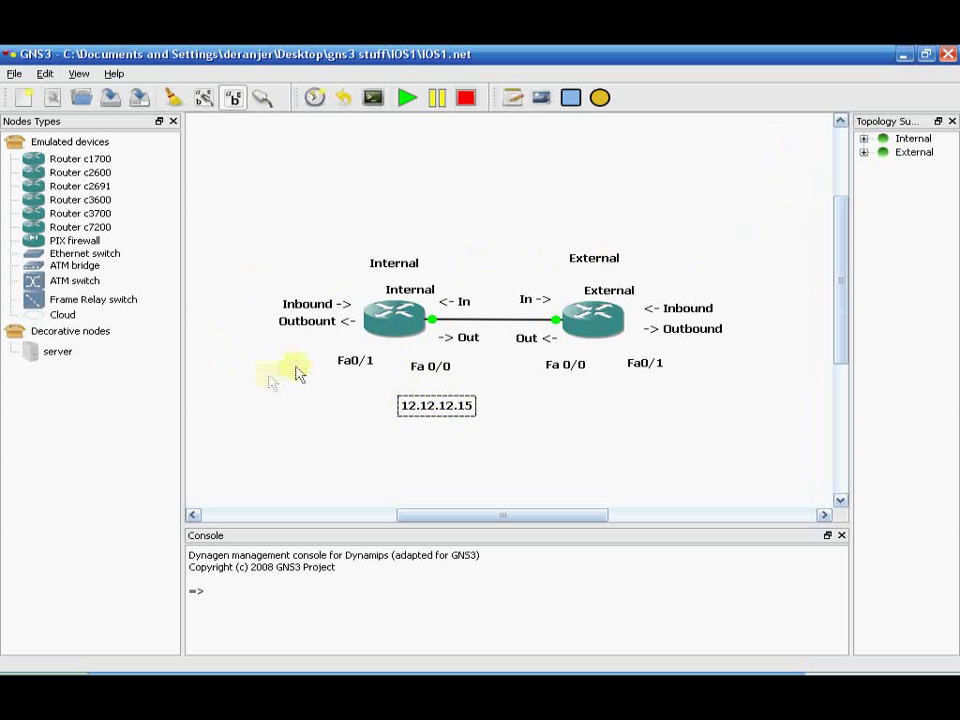
click(445, 455)
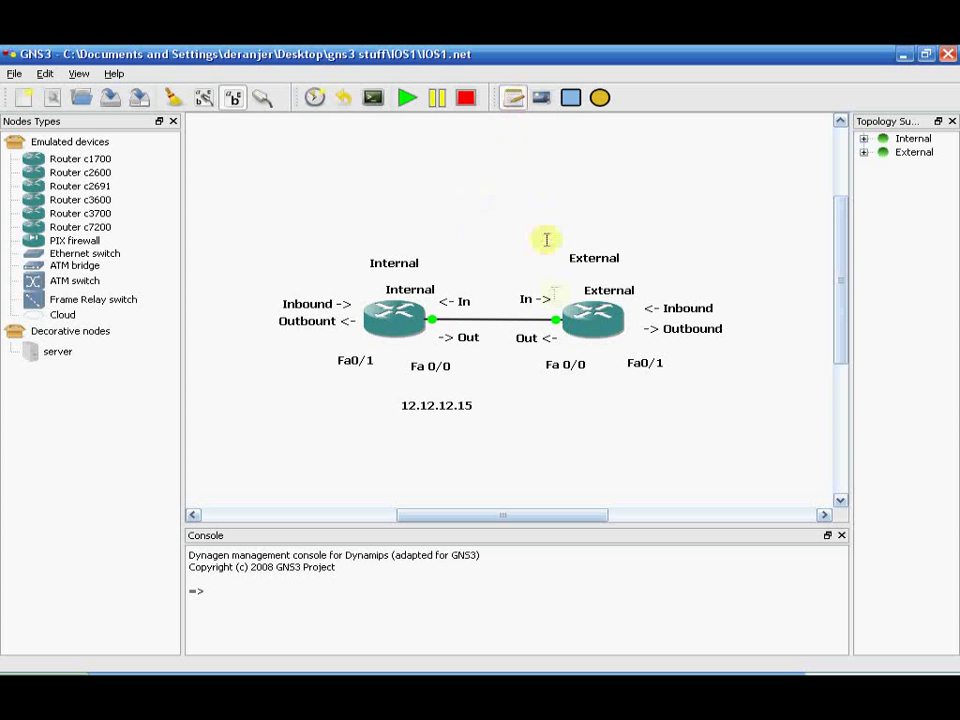
- Add a canvas note reading 'conf t:' and 'access-list 1-100 deny/permit 12.12.12.15'
click(551, 446)
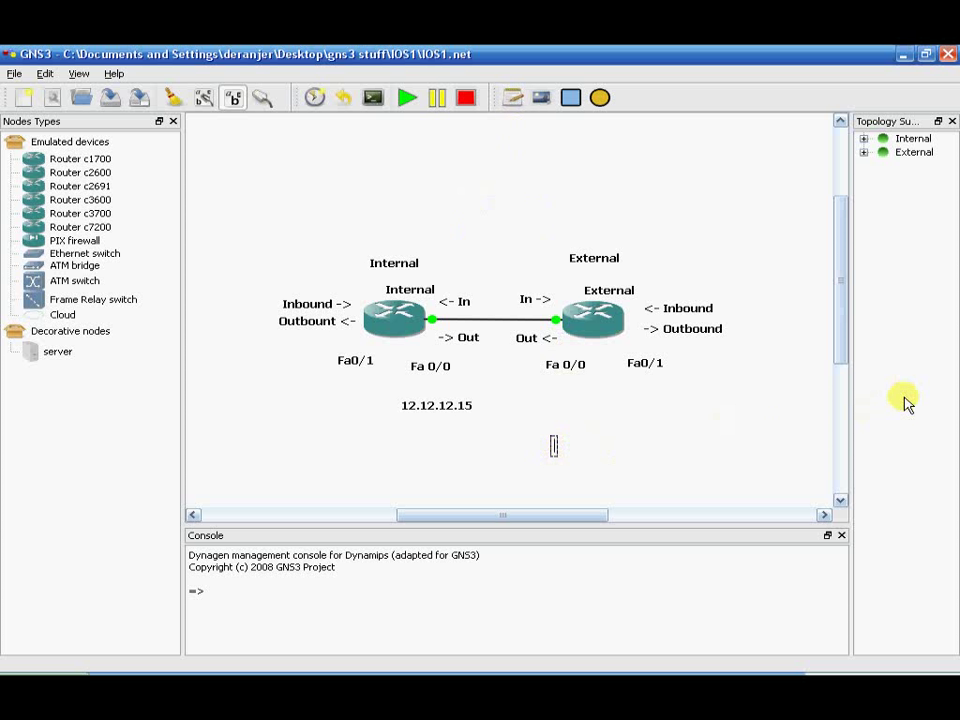
text(conf t:)
key(Return)
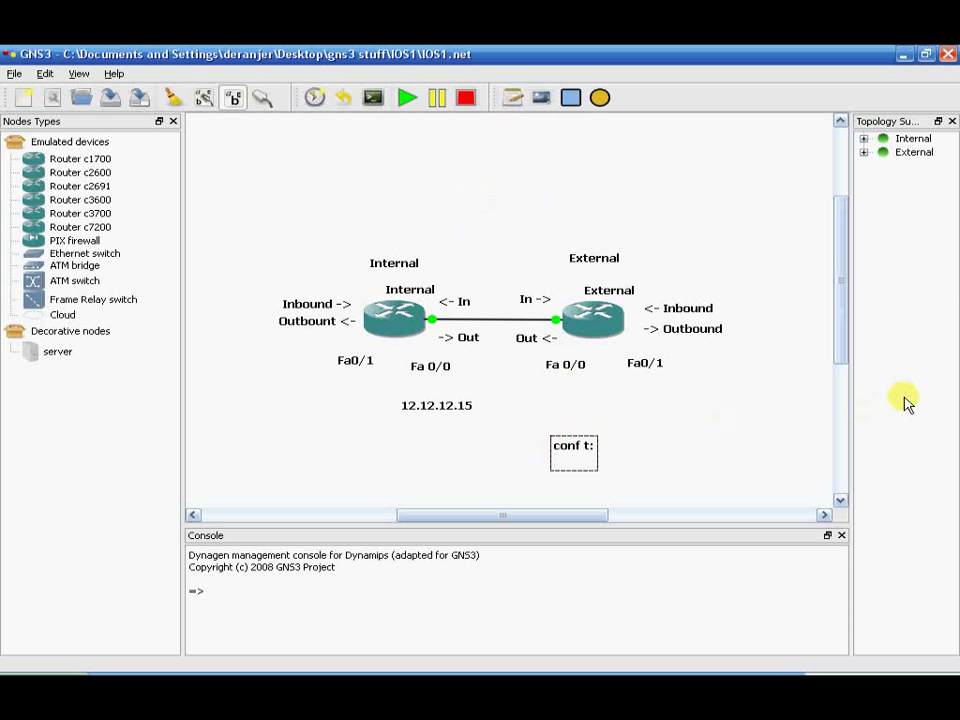
text(access-list)
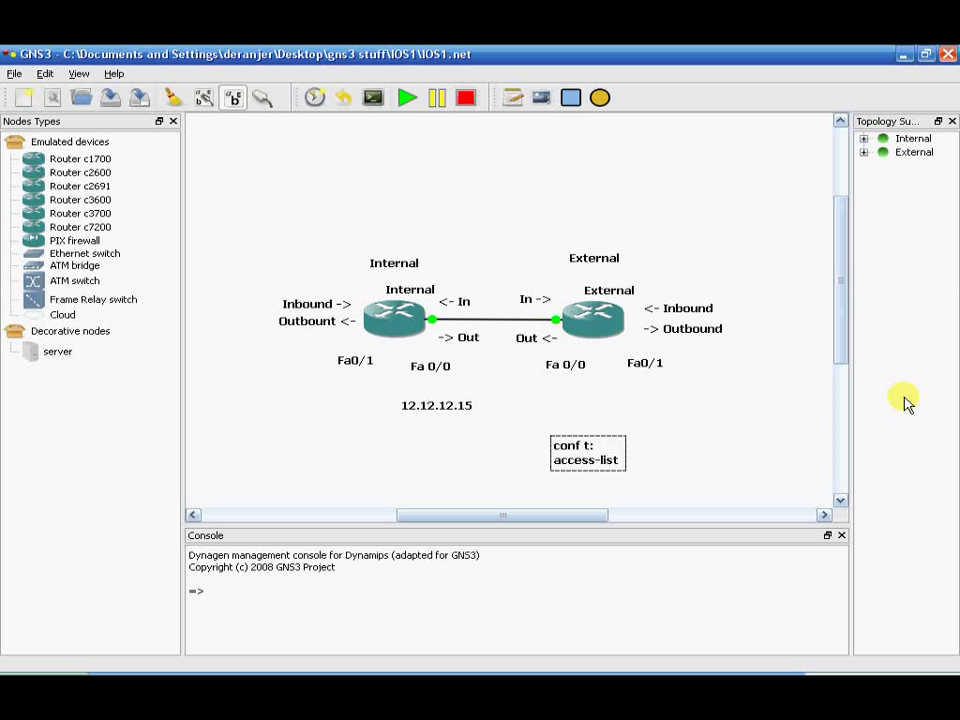
text( 1-100)
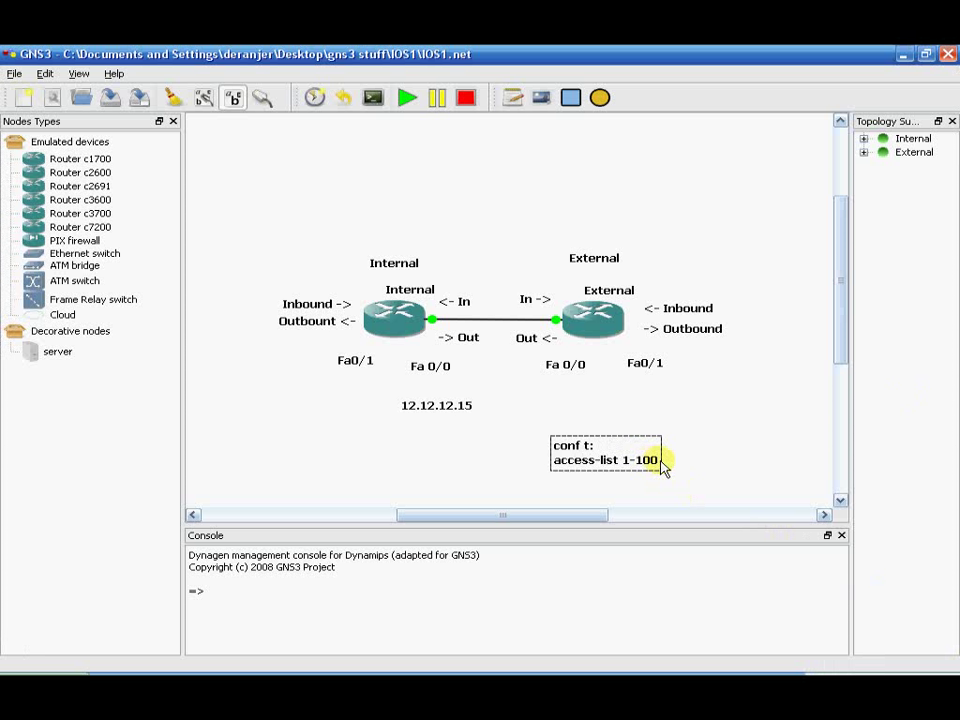
key(ctrl+a)
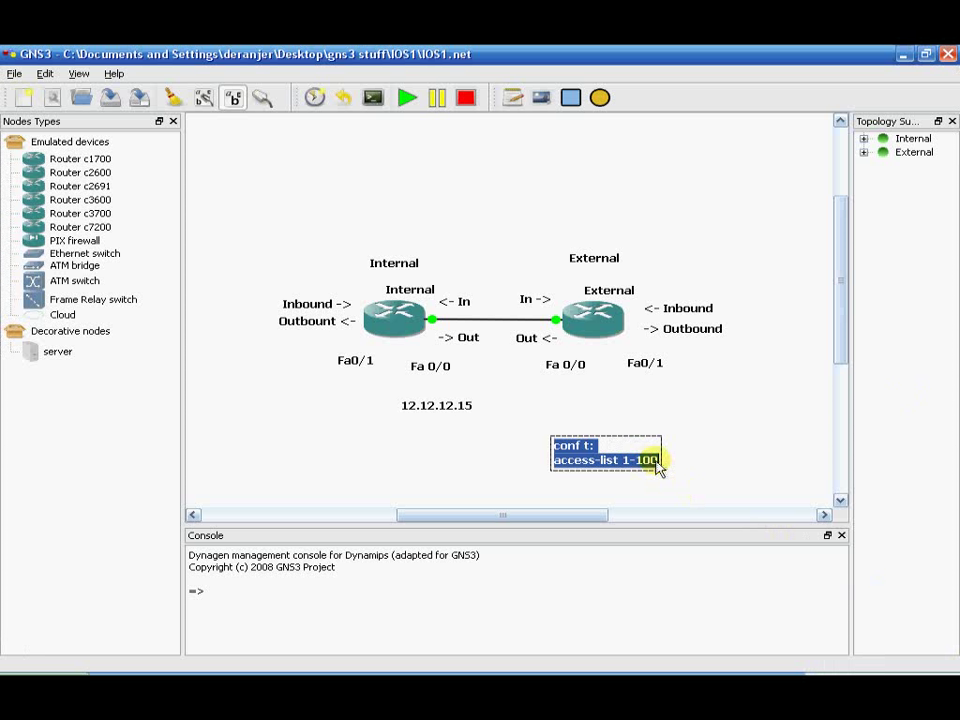
click(754, 476)
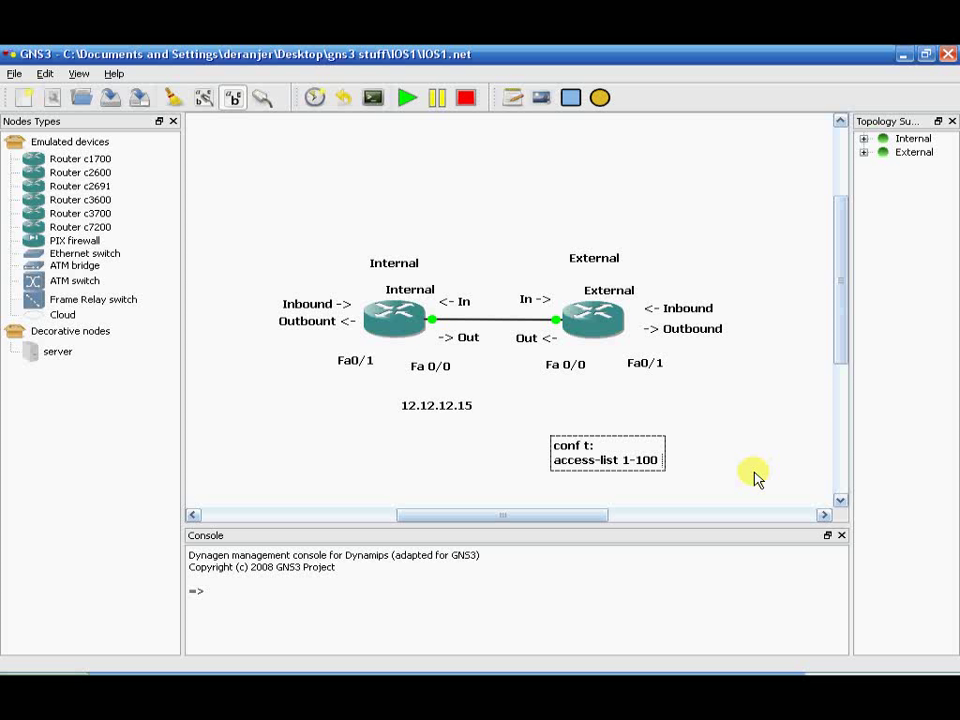
text(deny/permit)
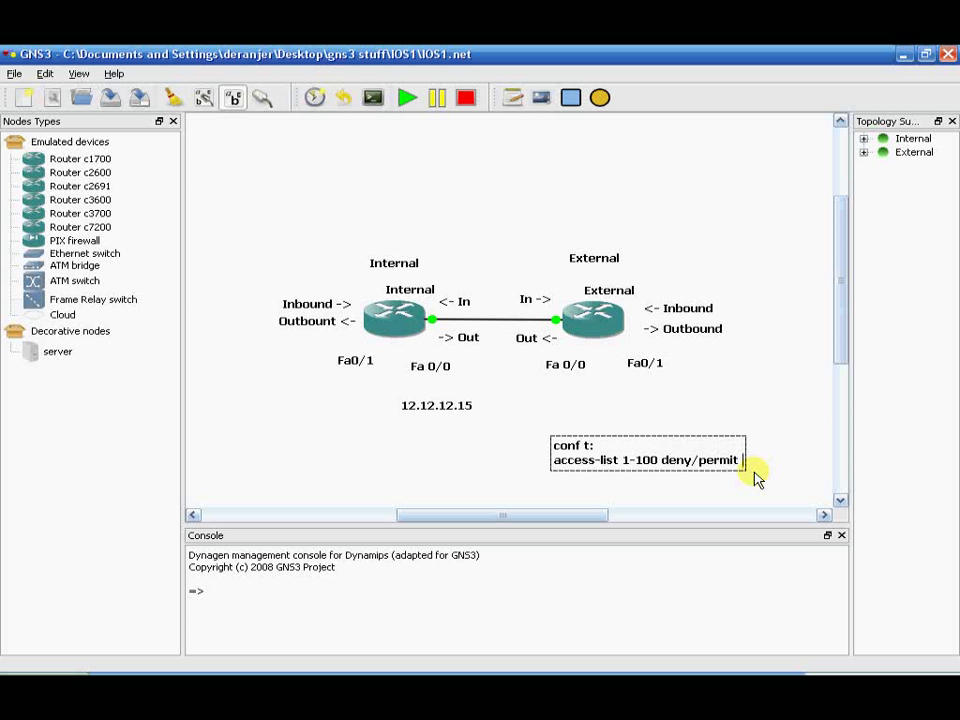
text( 12.12.12.15)
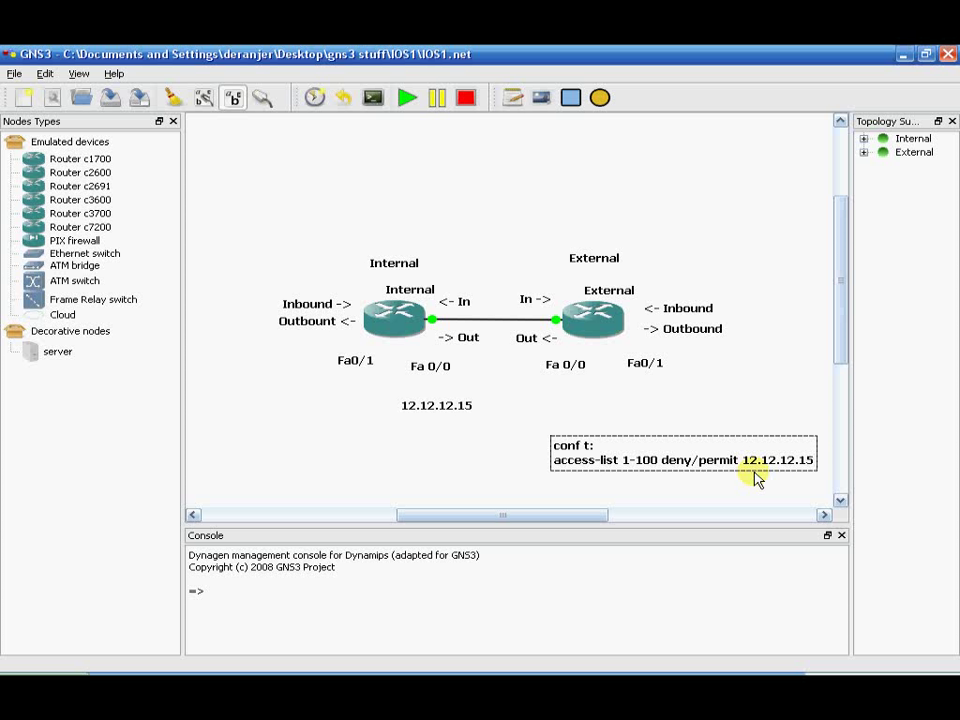
click(733, 491)
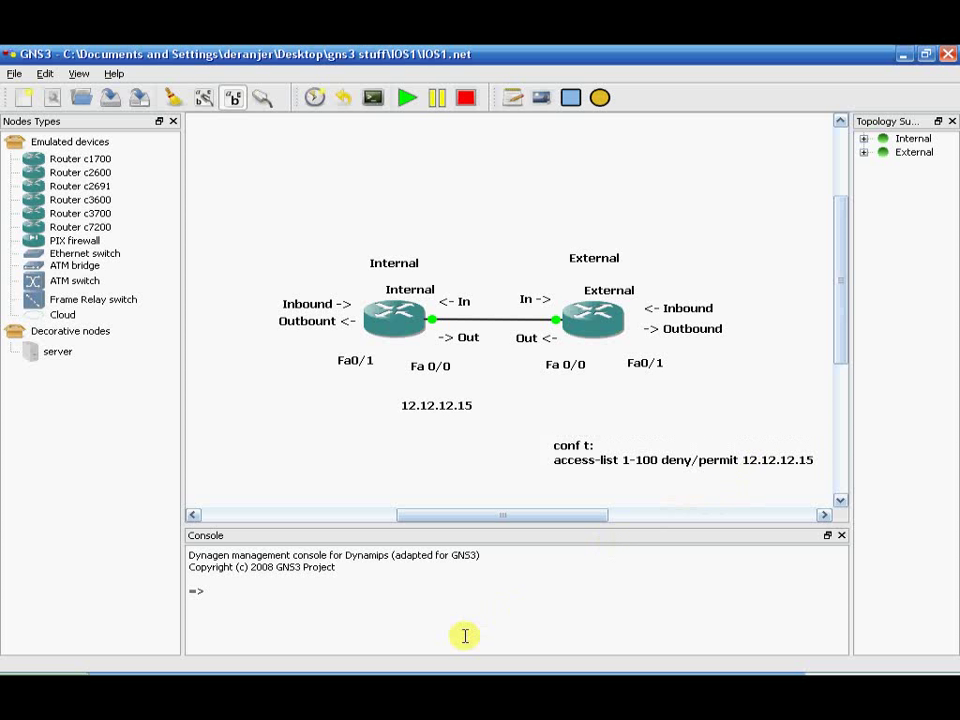
click(540, 668)
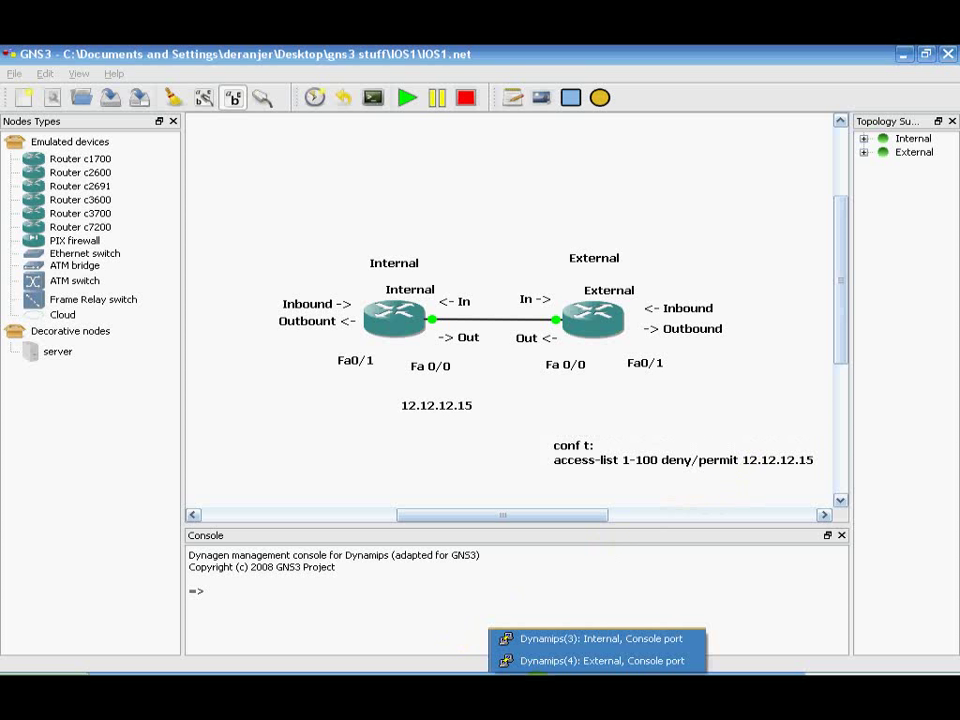
- On Internal, enter conf t and create access-list 1 deny 12.12.12.15
click(568, 638)
drag(365, 137, 542, 100)
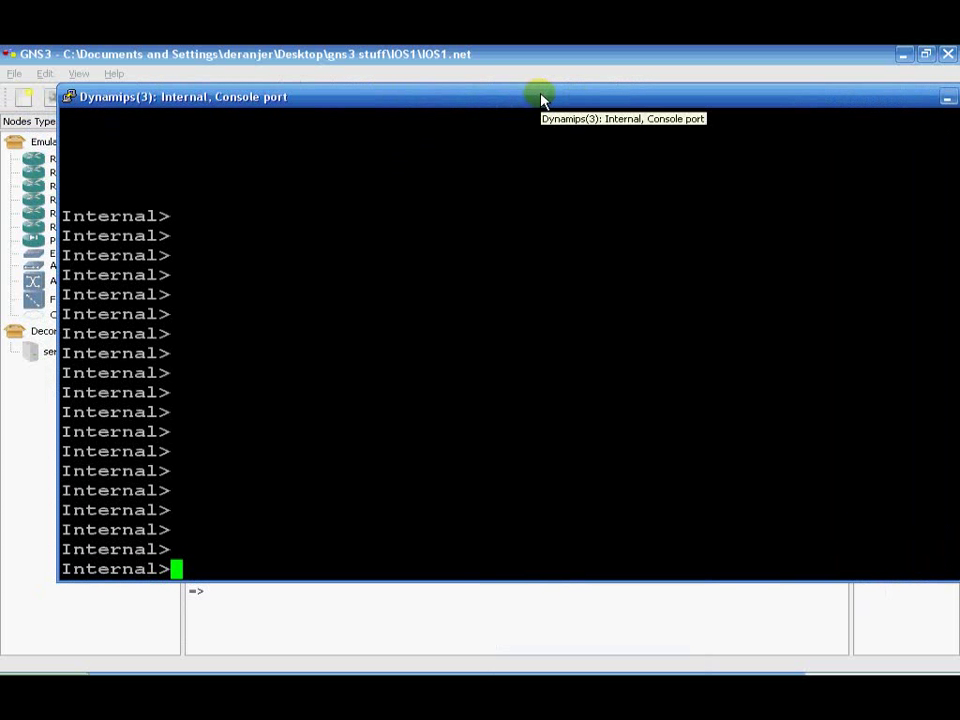
text(en)
key(Return)
text(conf t)
key(Return)
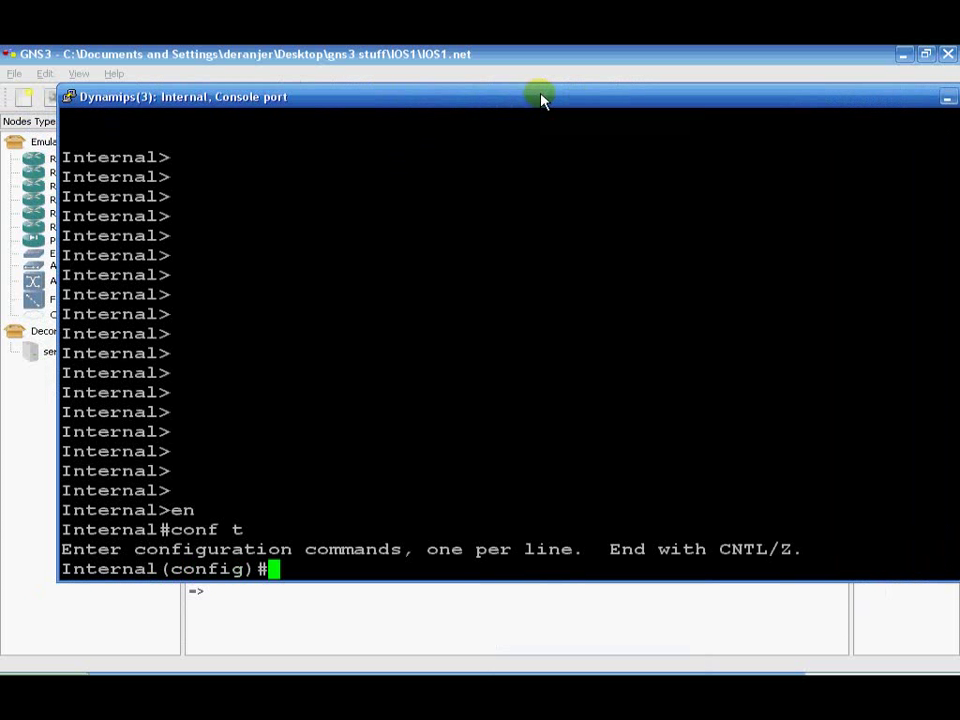
text(acess)
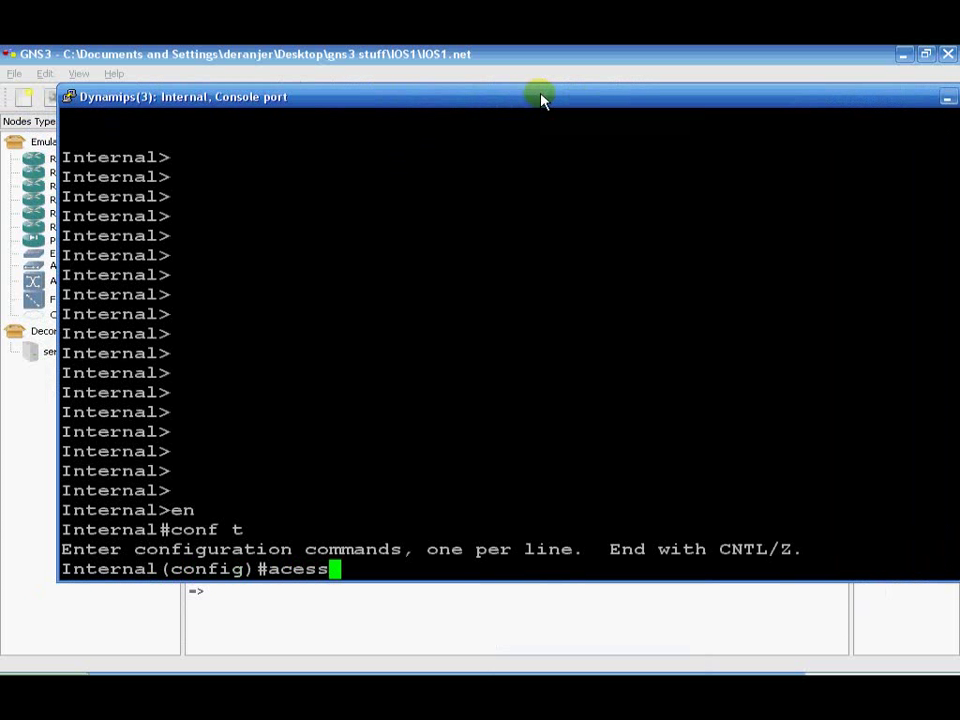
text(-list 1)
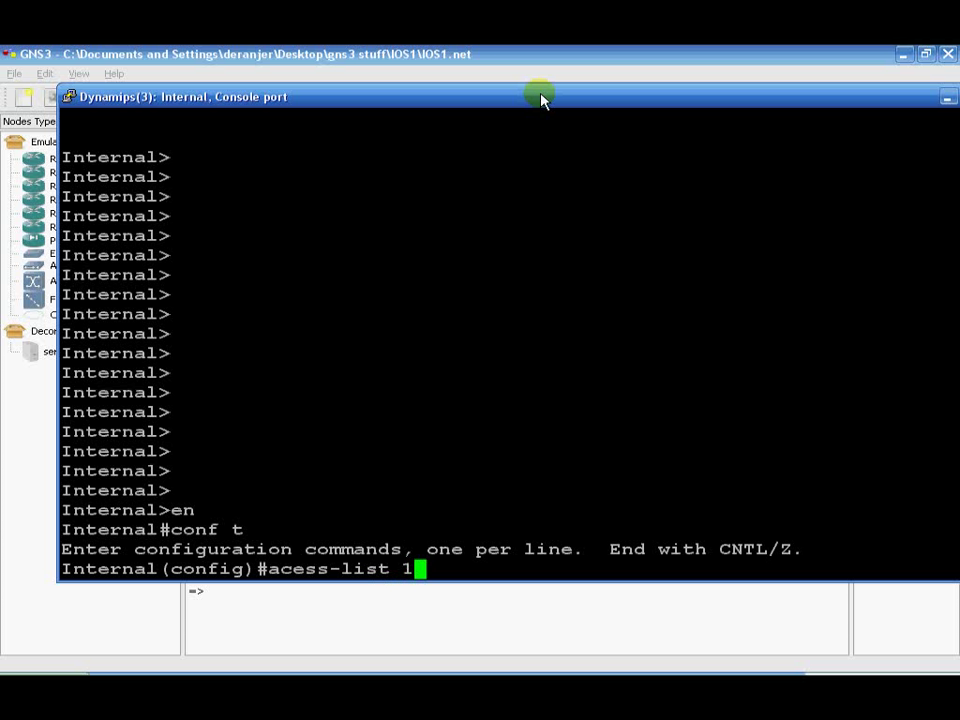
text( deny)
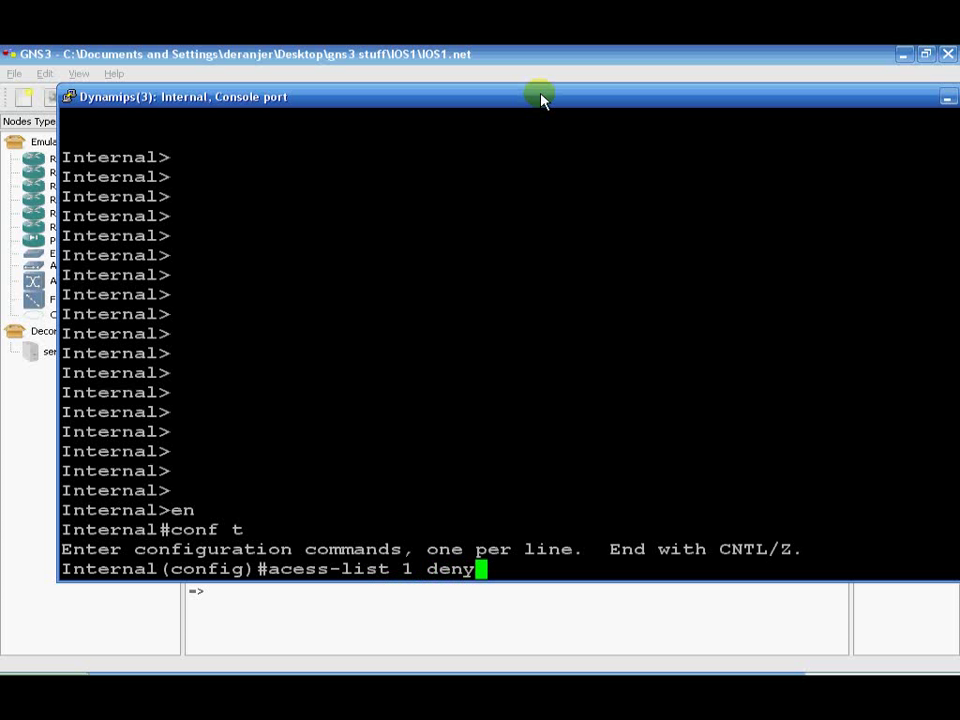
text( 12.12.12.15)
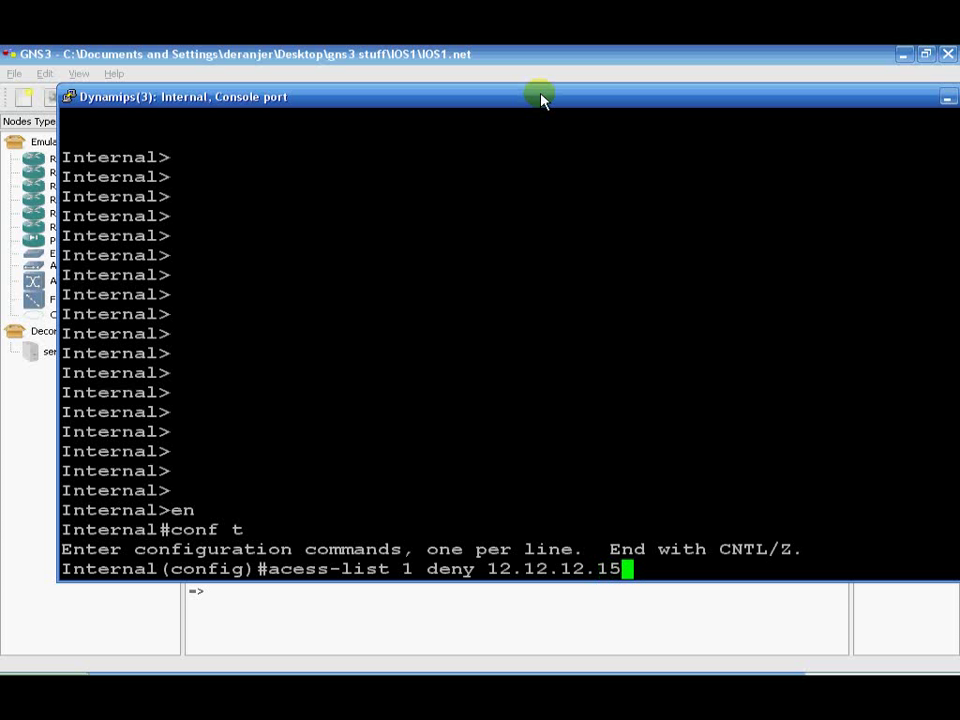
key(Return)
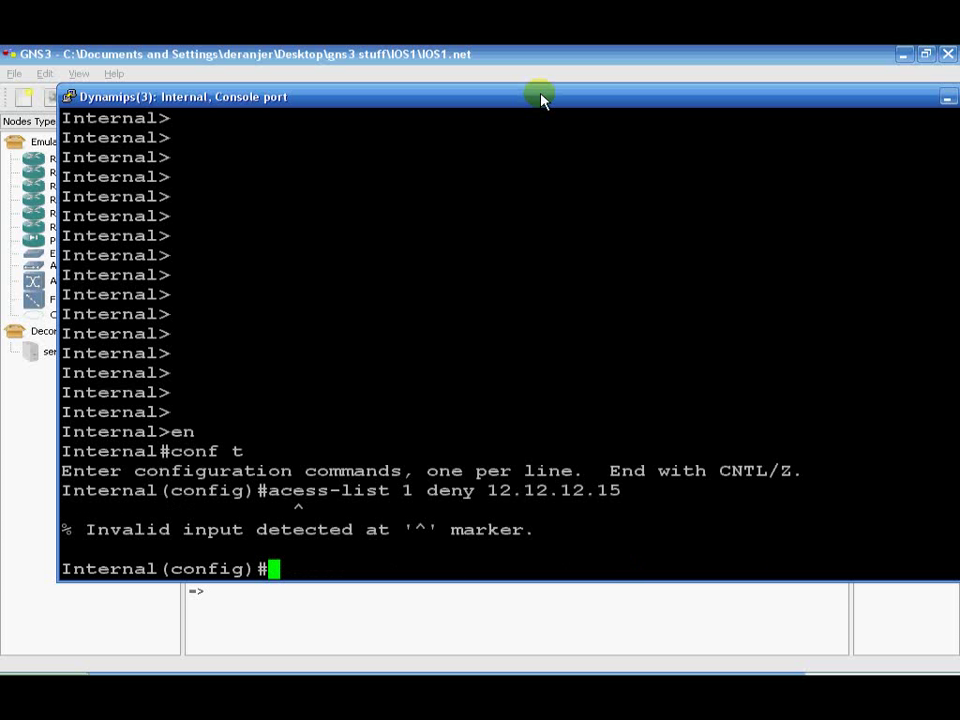
key(Up)
key(Left)
key(Left)
key(Left)
key(Left)
key(Left)
key(Left)
key(Left)
key(Left)
key(Left)
key(Left)
key(Left)
key(Left)
key(Left)
key(Left)
key(Left)
key(Left)
key(Left)
key(Left)
key(Left)
key(Left)
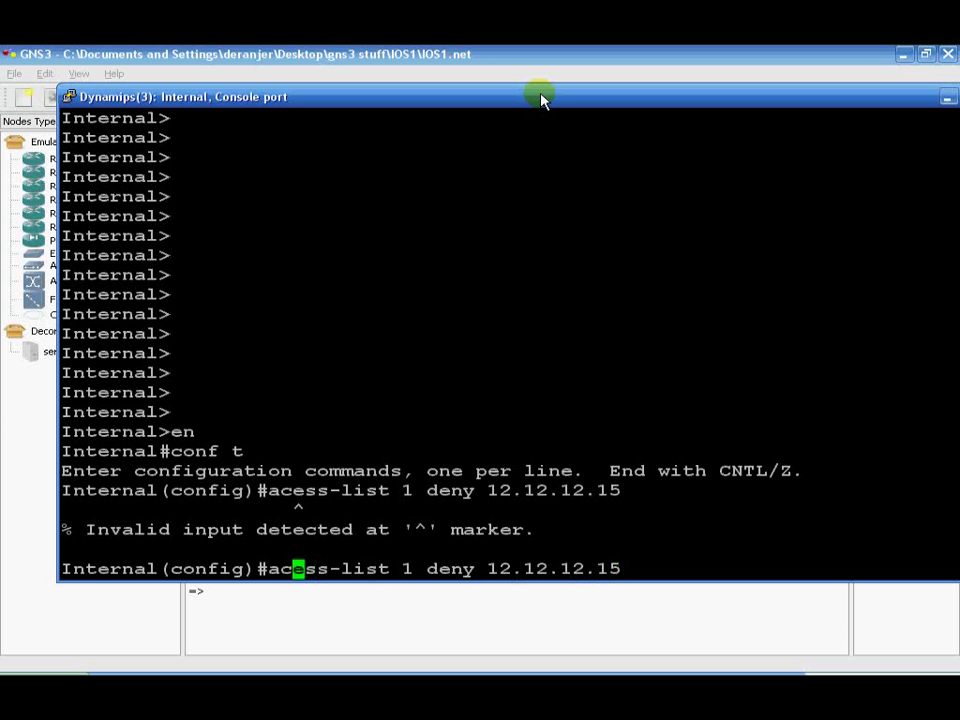
text(c)
key(Return)
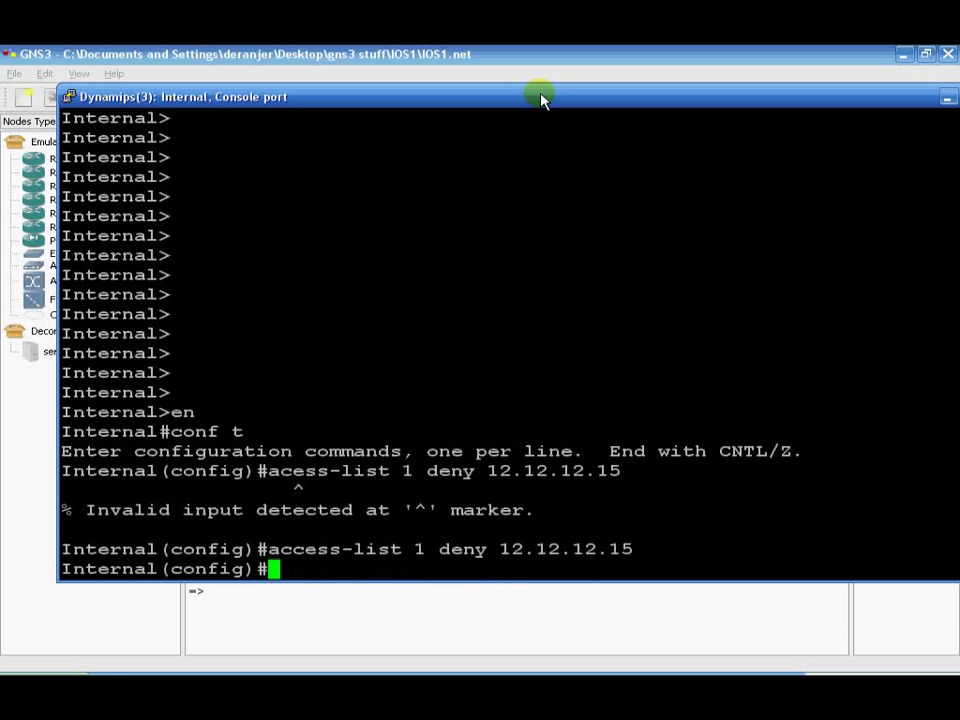
- Apply access list 1 inbound on fa0/0 with ip access-group 1 in
drag(540, 100, 598, 402)
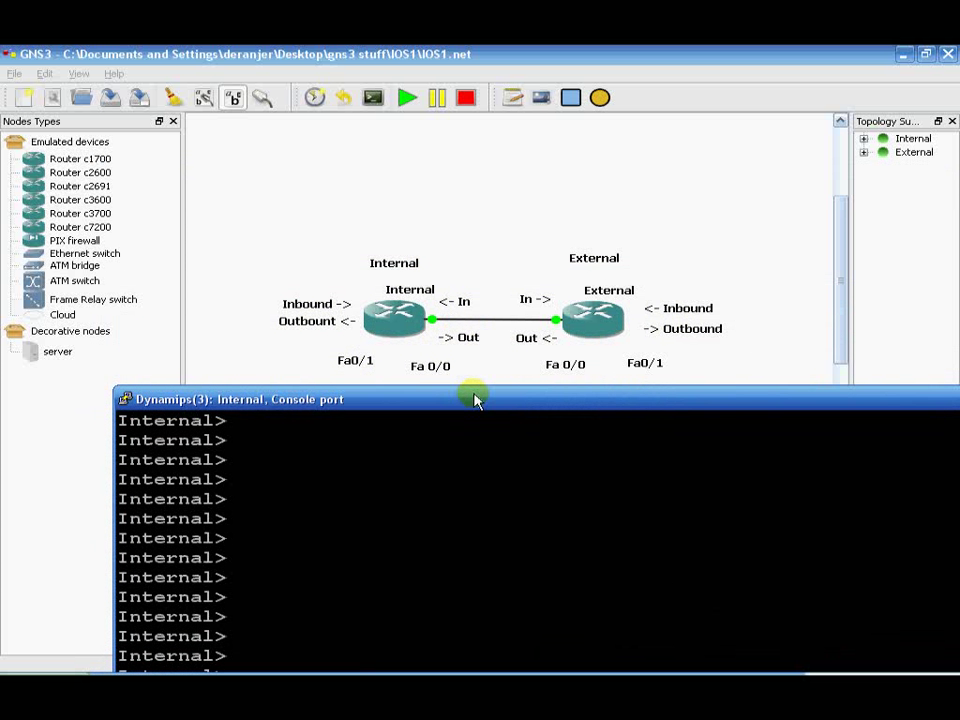
drag(475, 399, 446, 139)
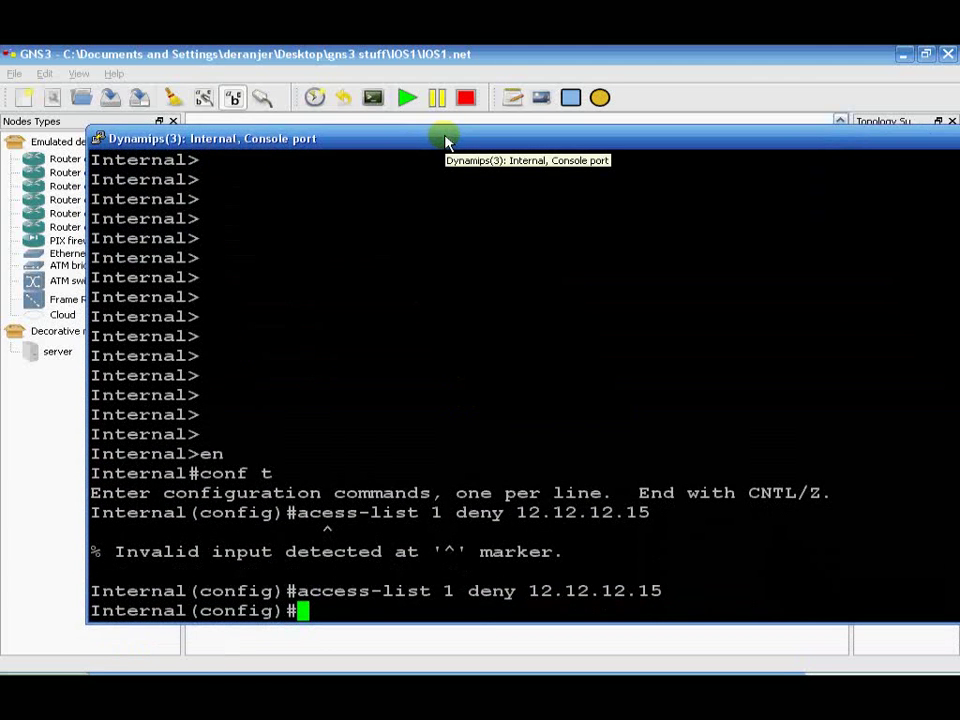
text(int )
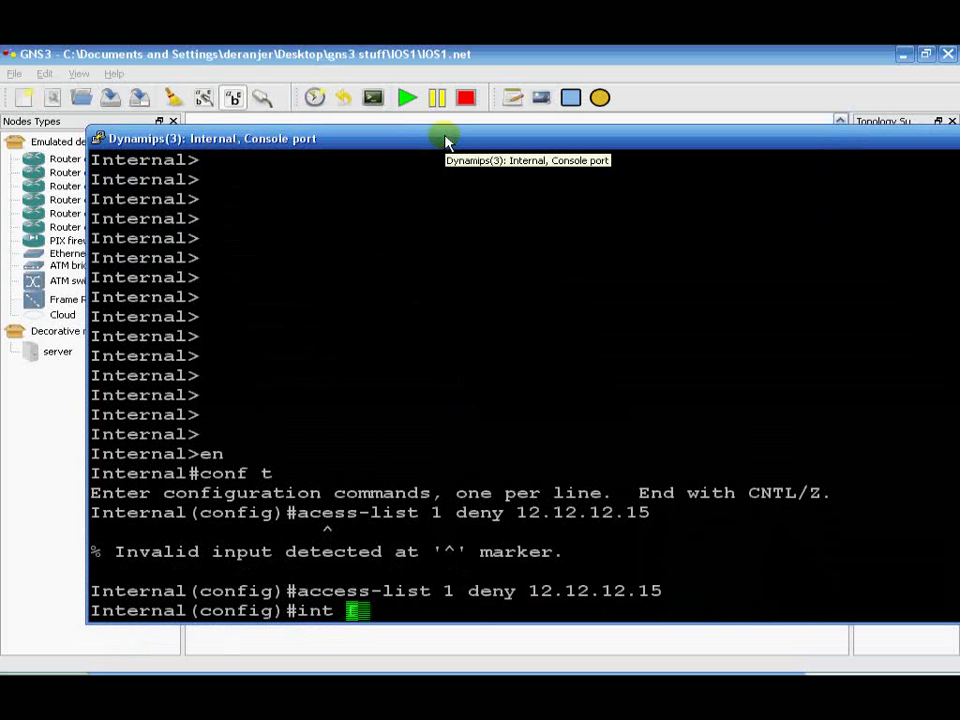
text(fa0/0)
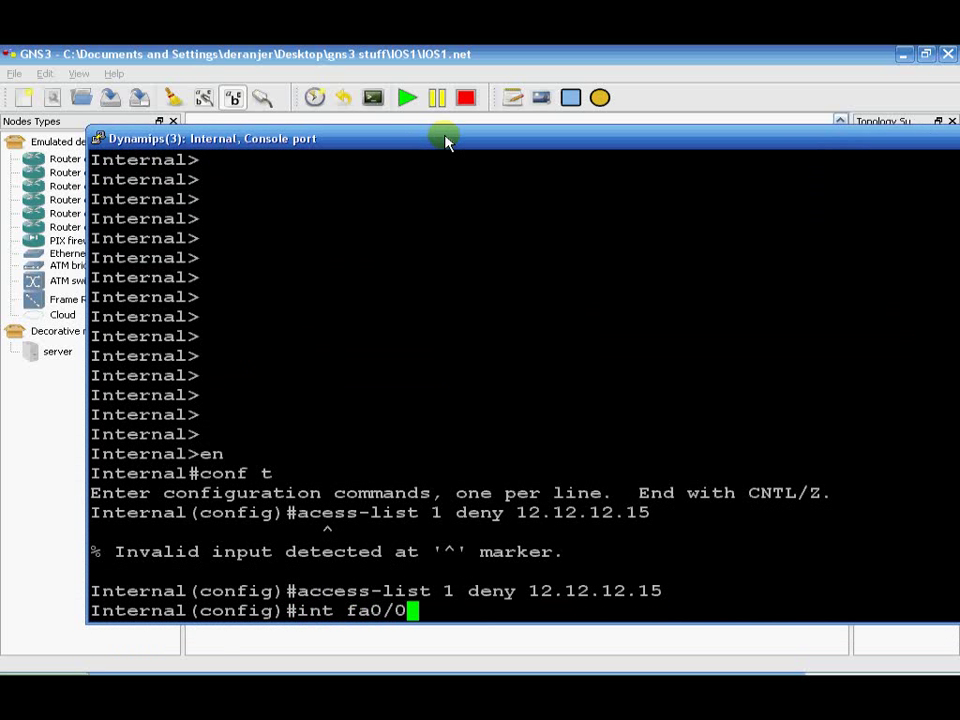
key(Return)
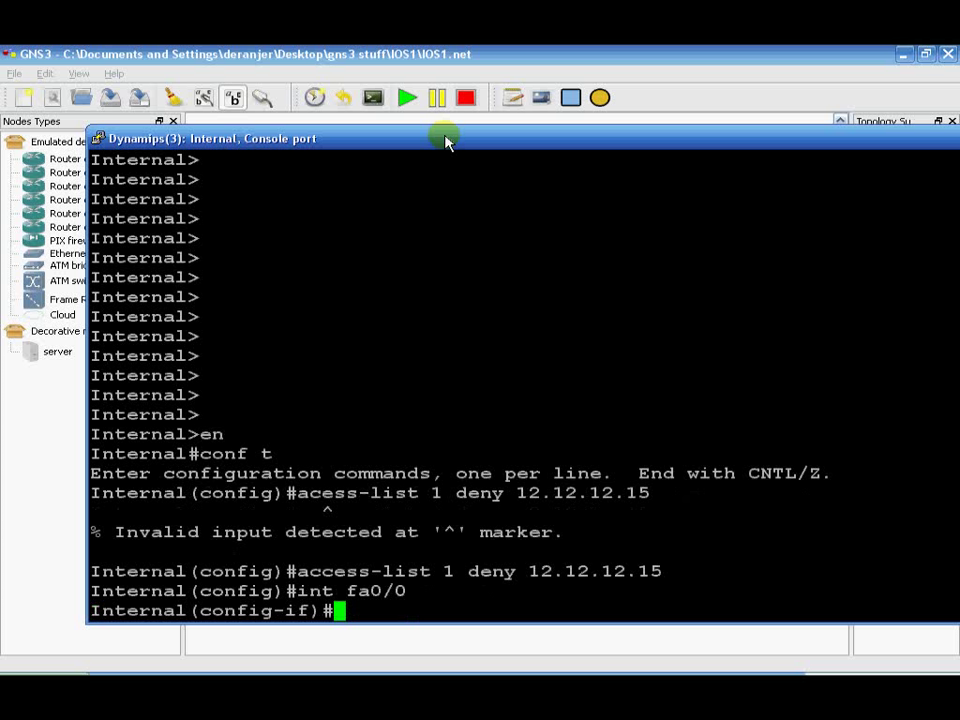
text(ip access-group 1 in)
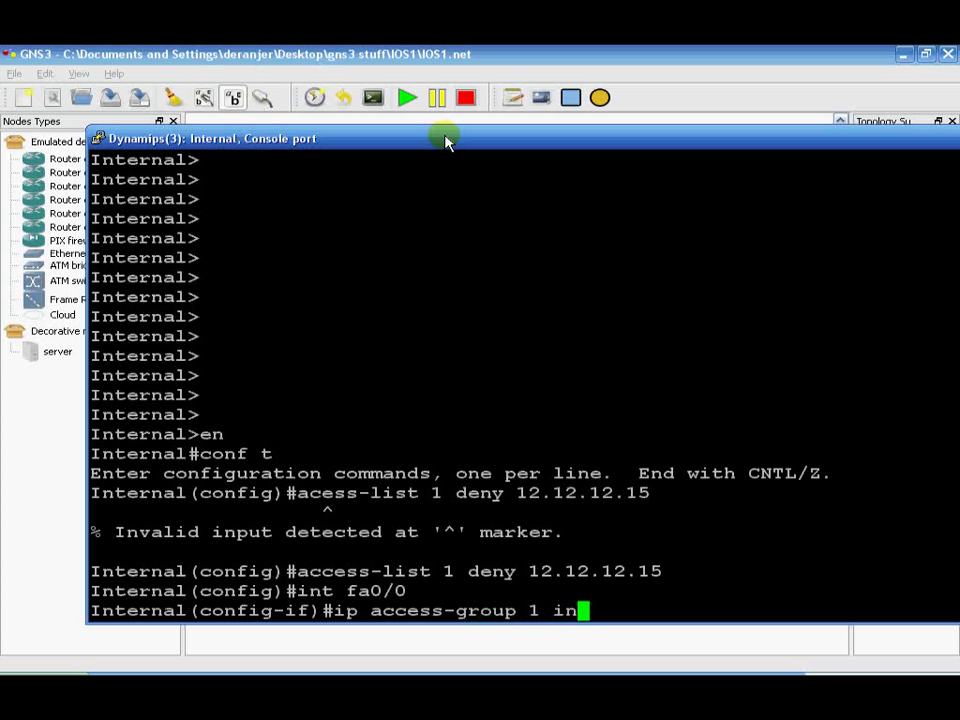
key(Return)
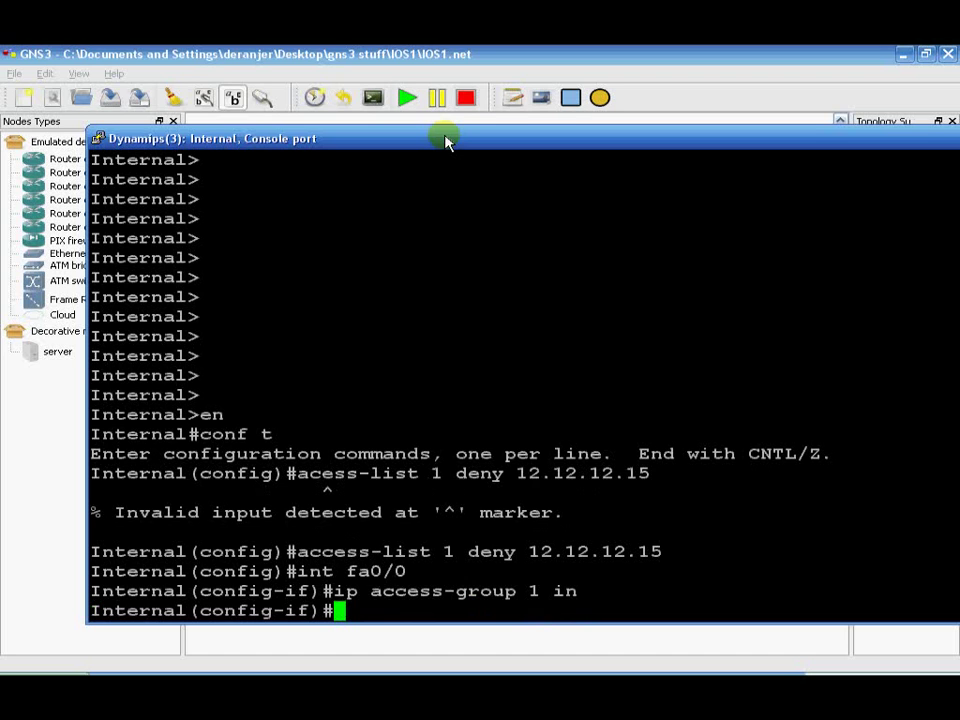
- Shift the Internal console to check the topology labels, then close it
drag(431, 150, 412, 352)
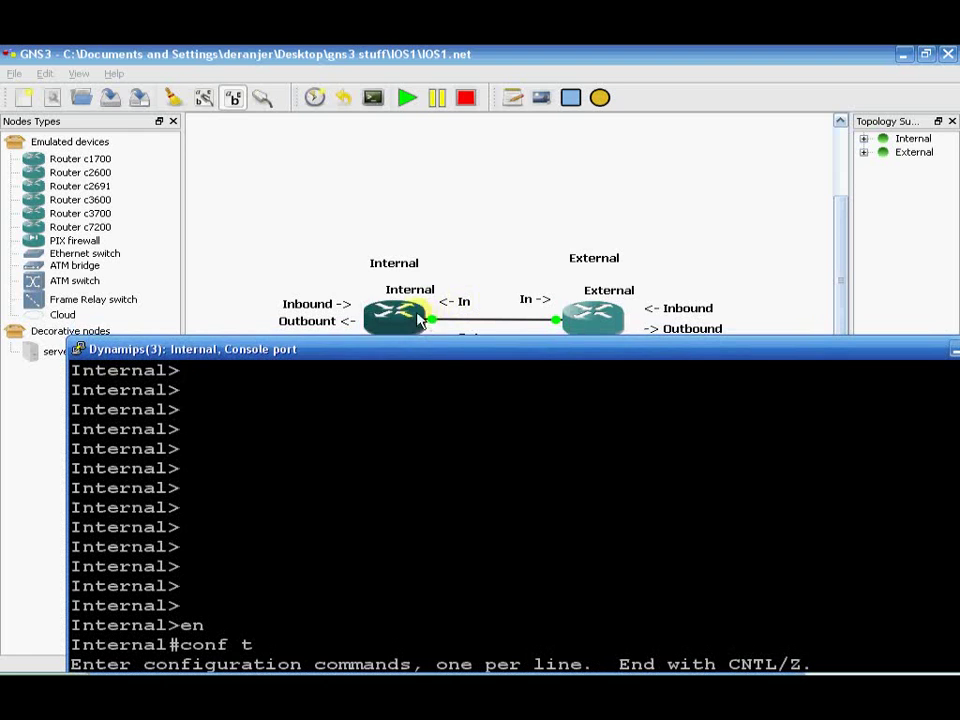
drag(463, 343, 456, 388)
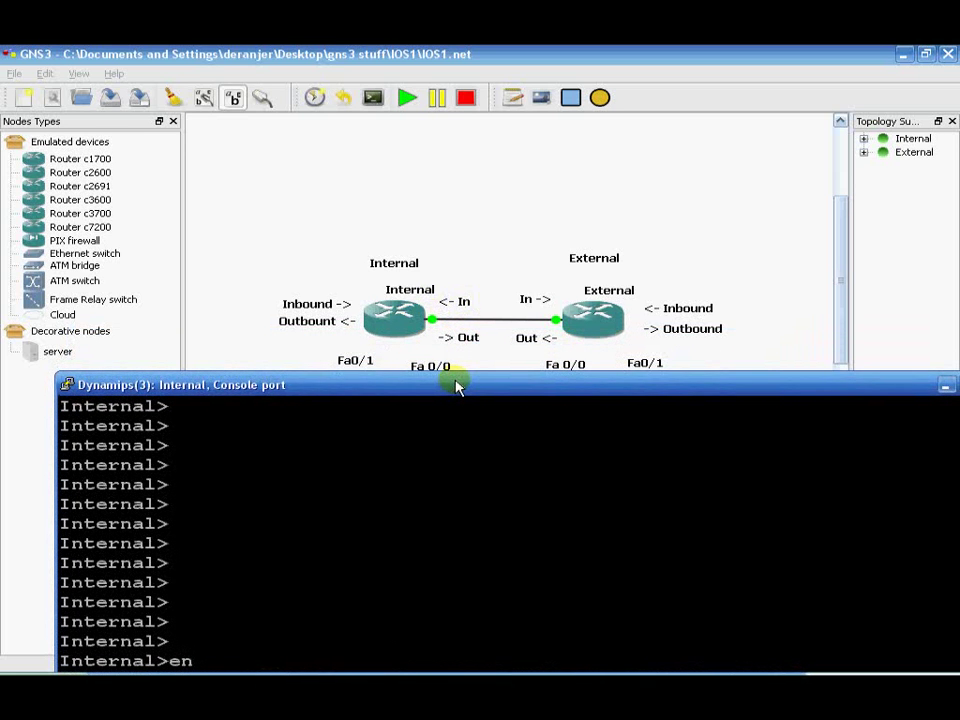
drag(456, 388, 430, 145)
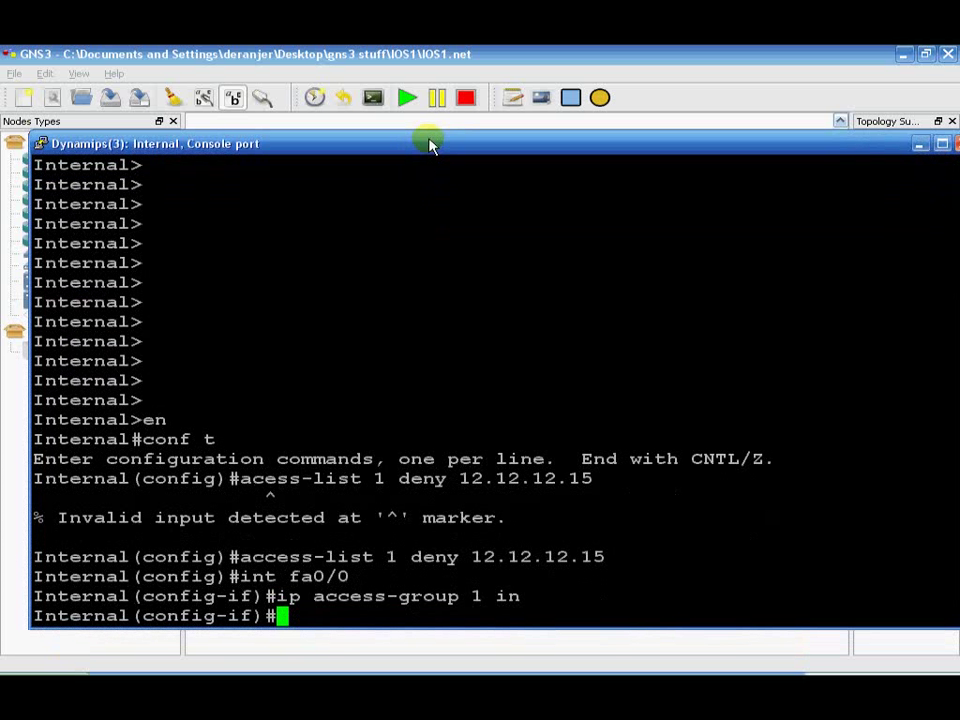
mouse_move(430, 145)
mouse_down()
mouse_move(392, 143)
mouse_move(506, 111)
mouse_move(422, 130)
mouse_up()
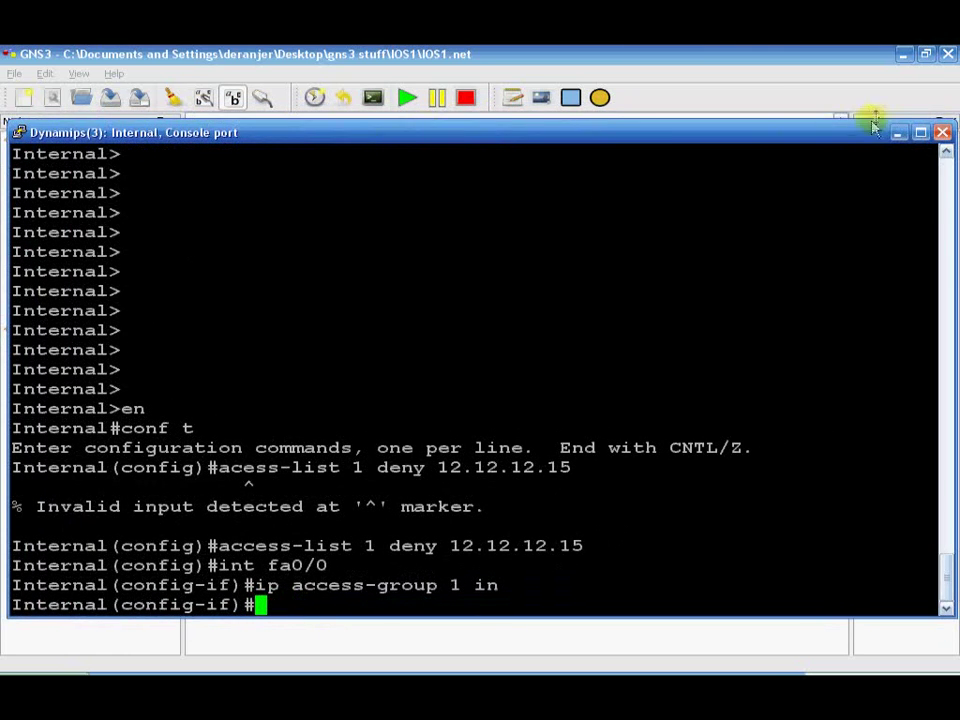
drag(747, 136, 777, 106)
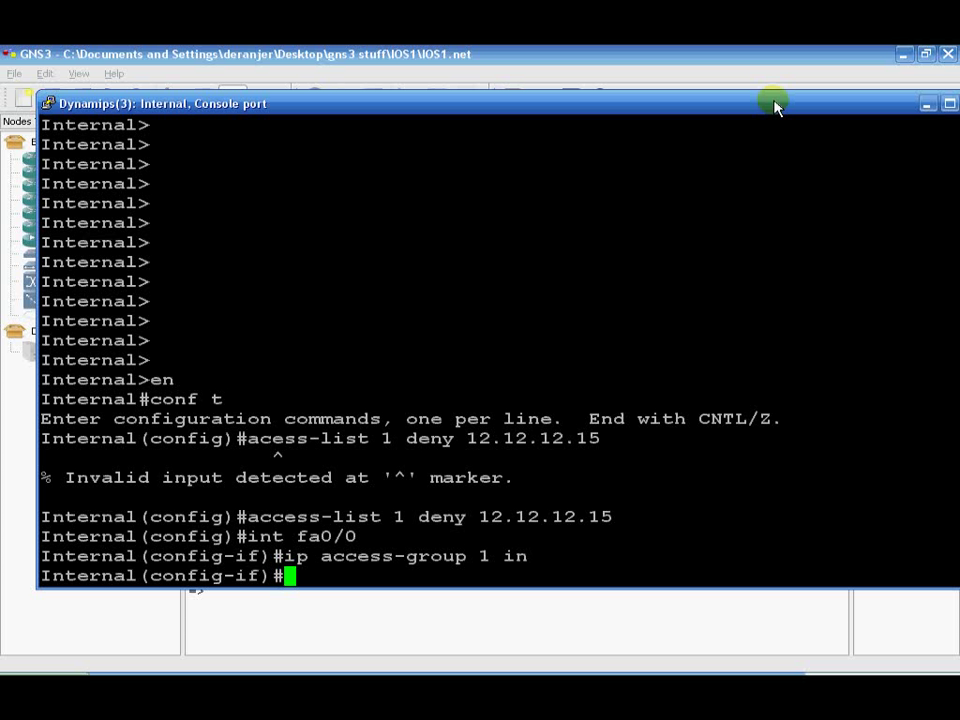
click(926, 104)
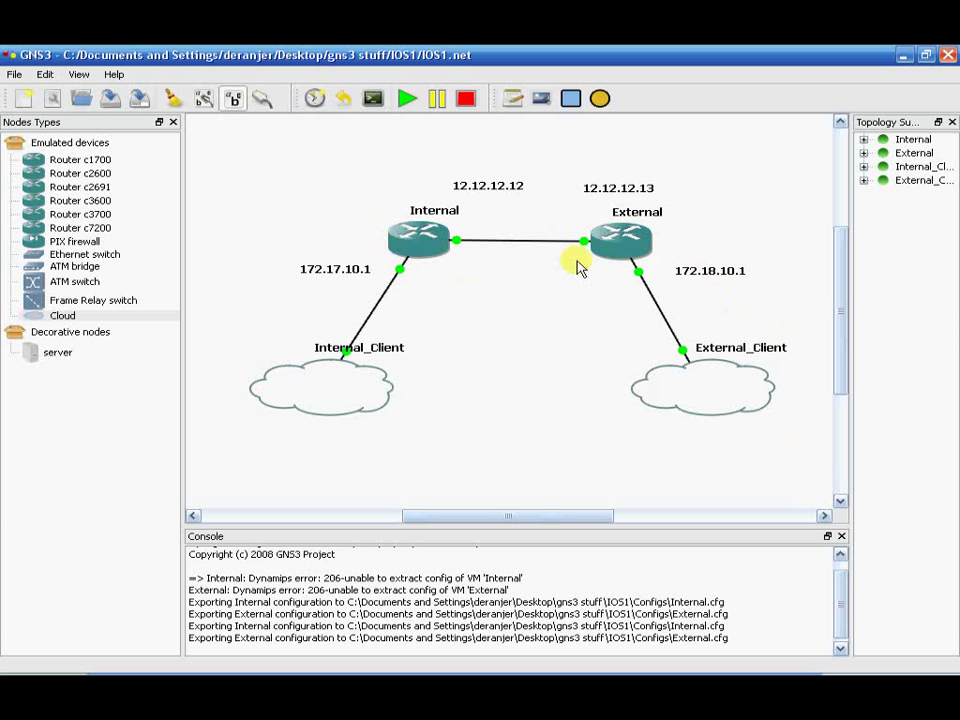
- Check the External_Client cloud, then switch to the VirtualBox Test Machine's command prompt
mouse_move(606, 245)
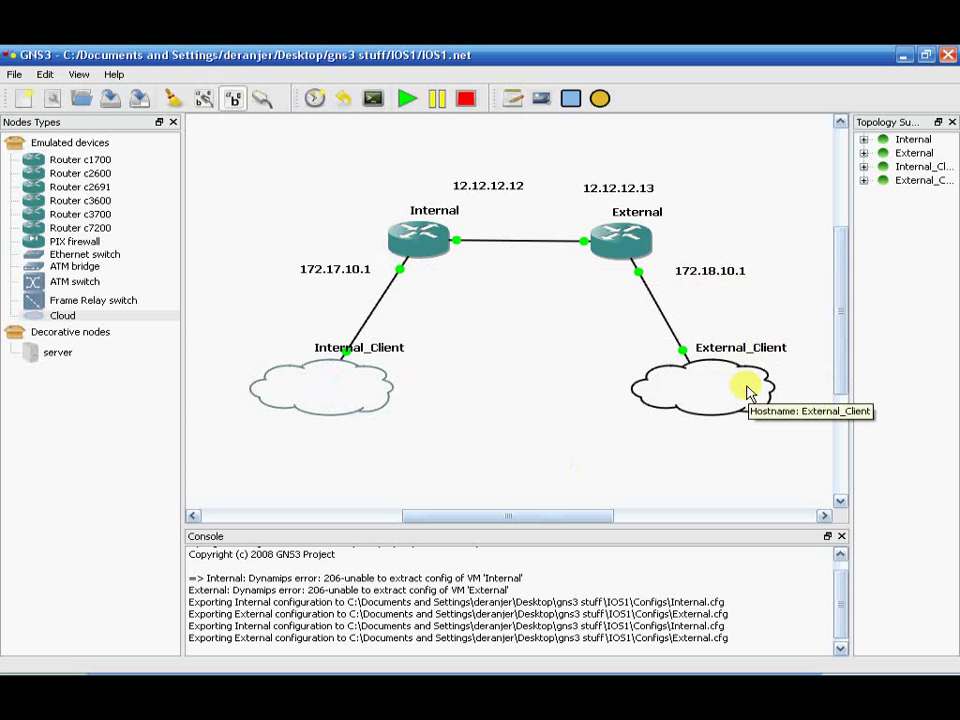
key(alt+Tab)
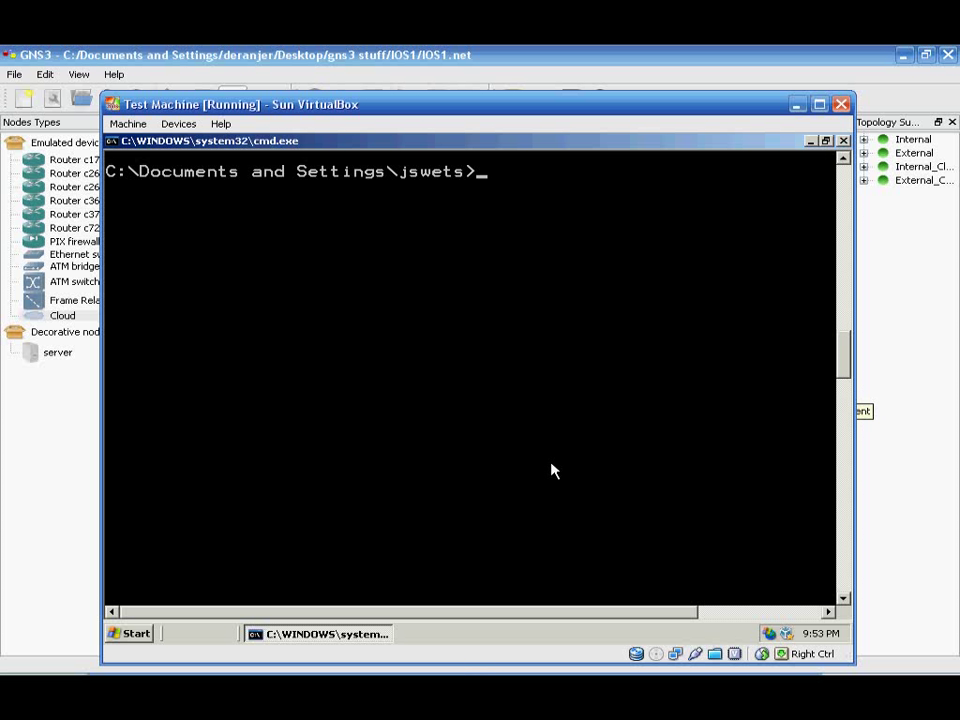
- Run ipconfig on the test machine to confirm IP 172.18.10.2 and gateway 172.18.10.1
text(ipconfig)
key(Return)
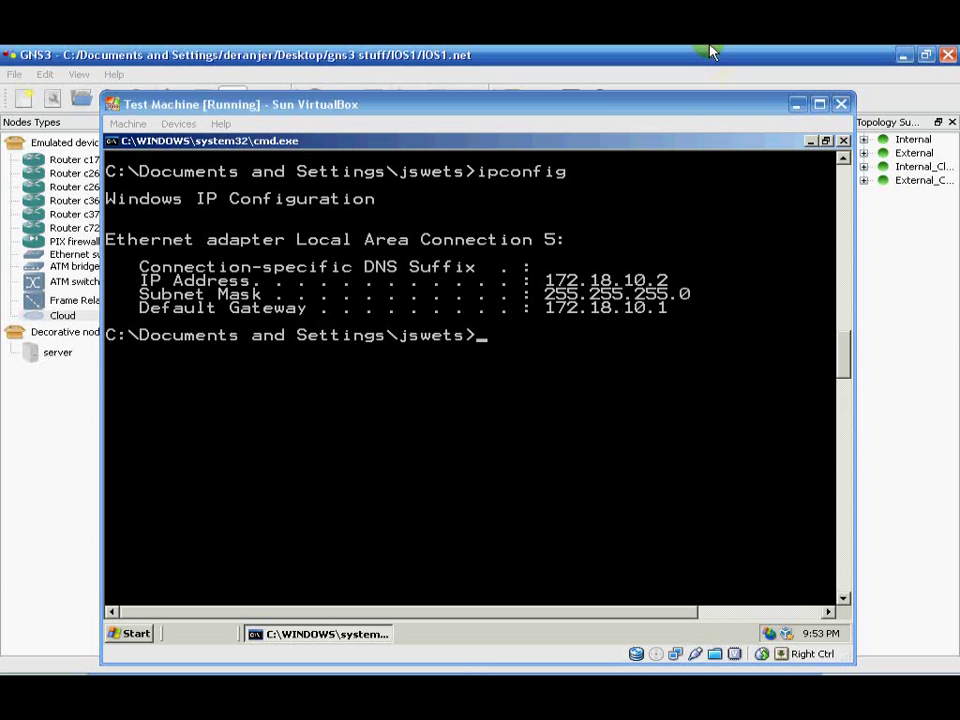
key(alt+Tab)
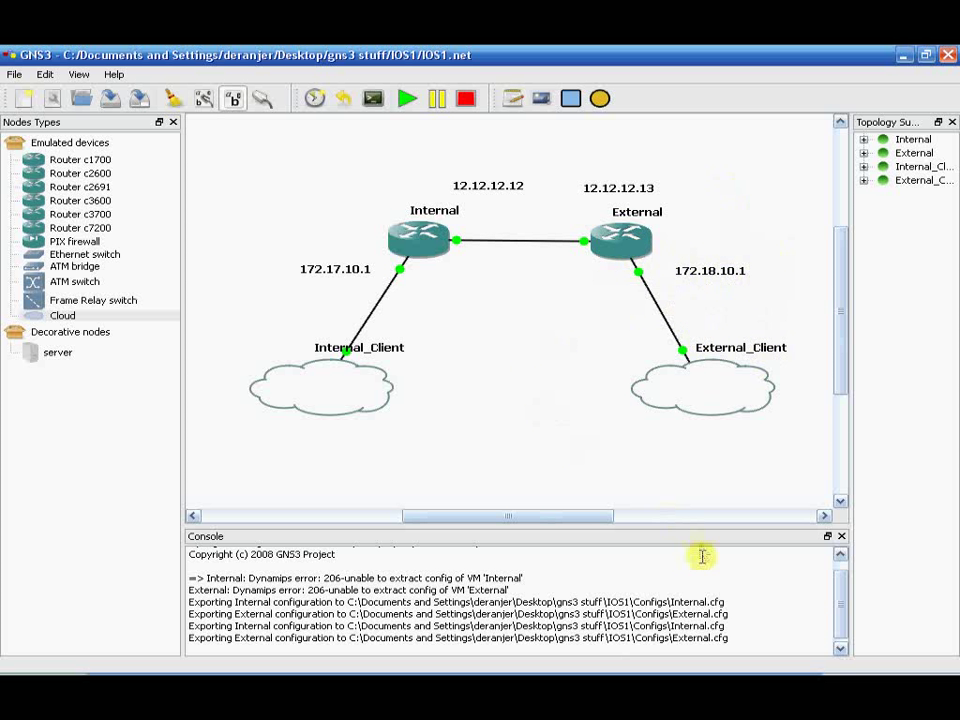
key(alt+Tab)
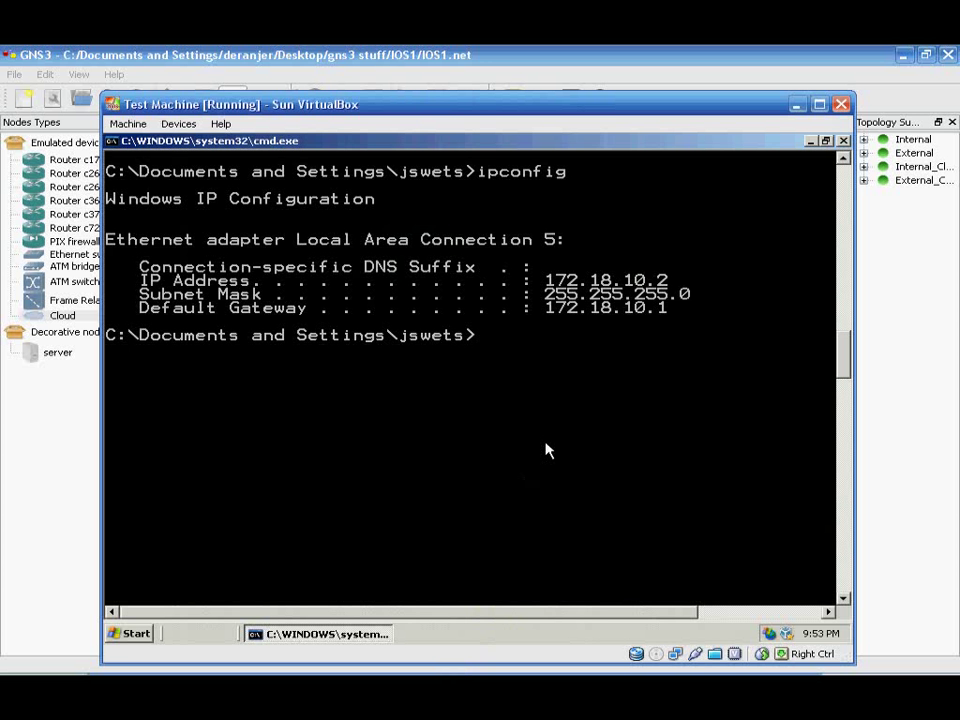
- Start typing a ping command and move the test machine window to reveal Internal_Client
text(ping)
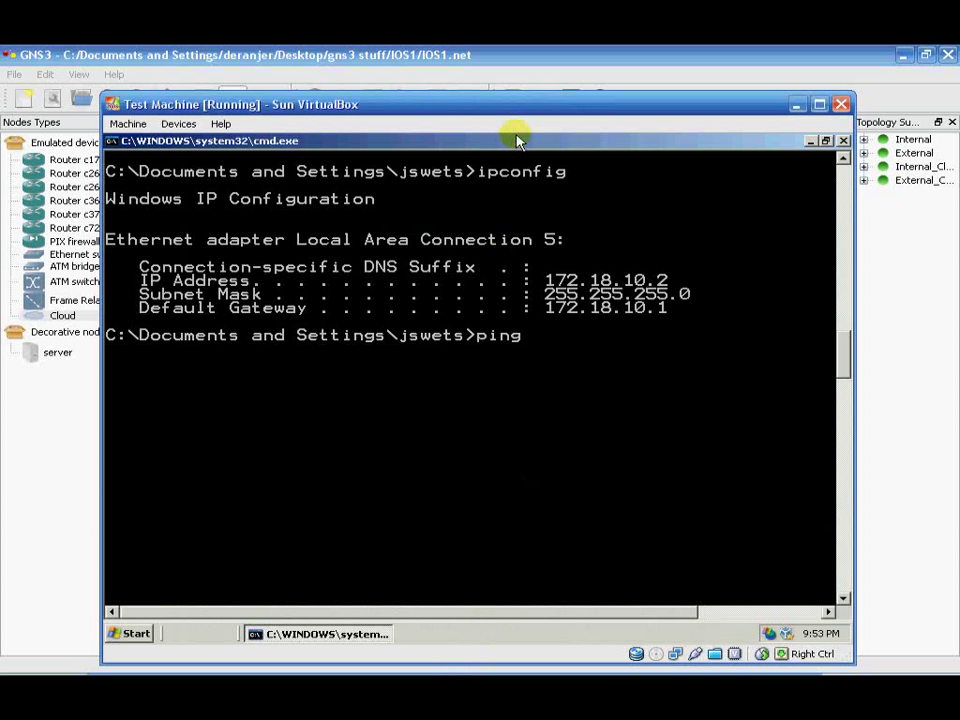
drag(503, 110, 490, 369)
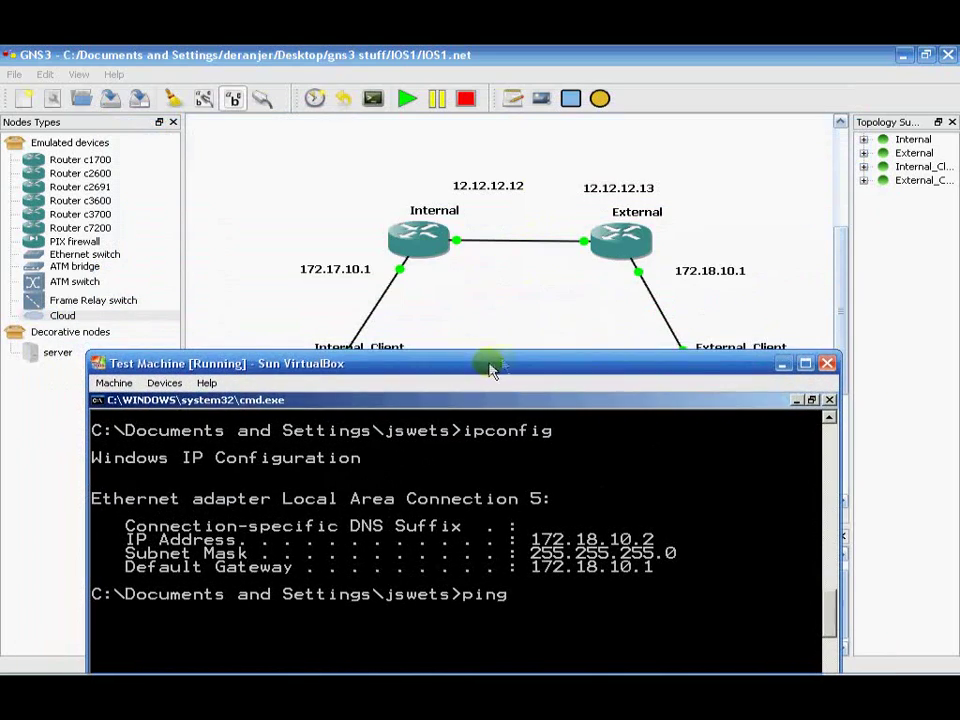
drag(418, 365, 743, 133)
- Ping 172.17.10.1 from the test machine
text(1)
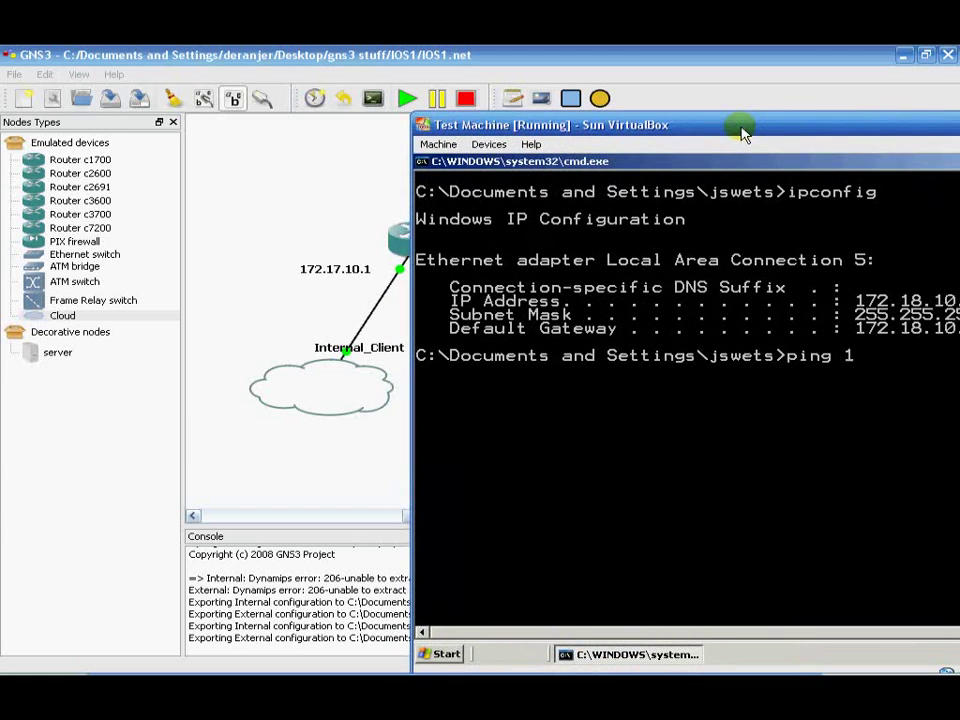
text(72.17.10.1)
key(Return)
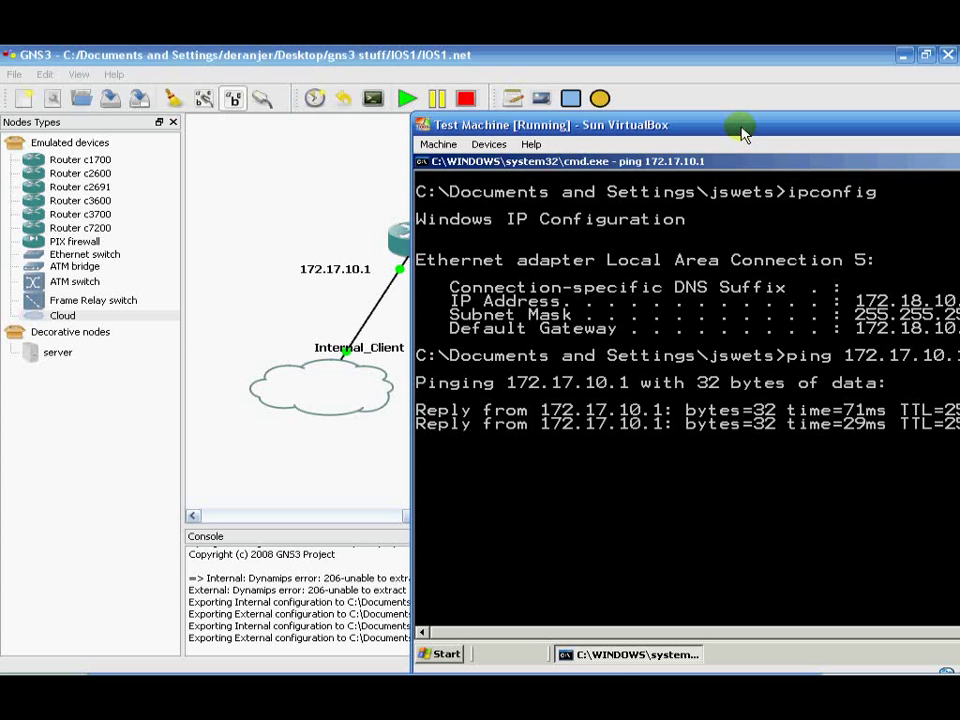
key(alt+Tab)
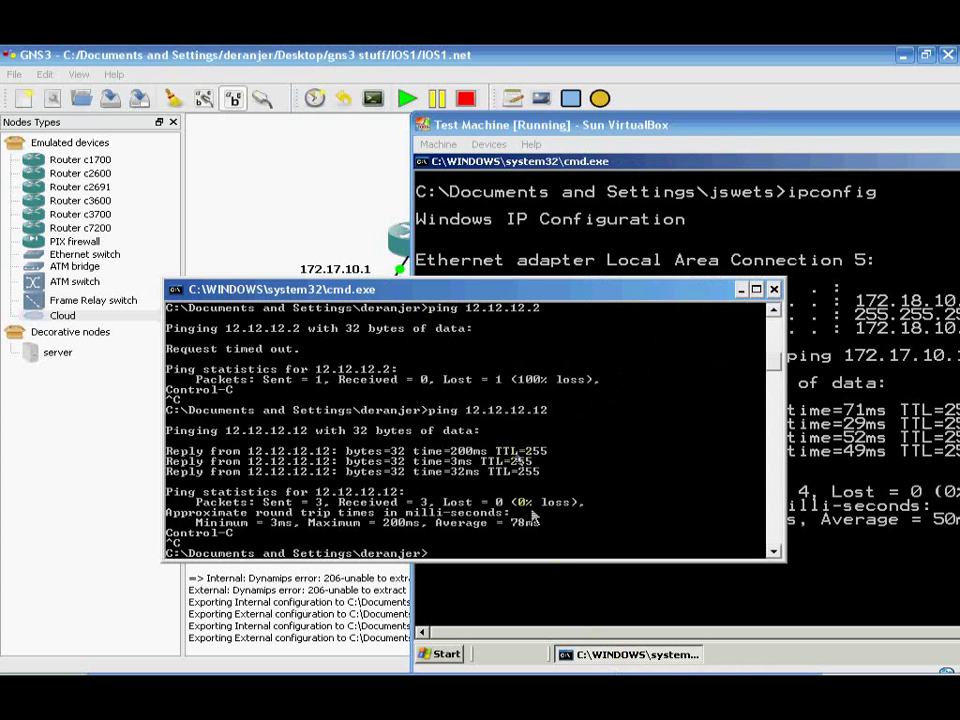
drag(485, 292, 390, 268)
- Ping 172.18.10.2 from the host, then arrange windows to show the full ping results
text(ping 172.)
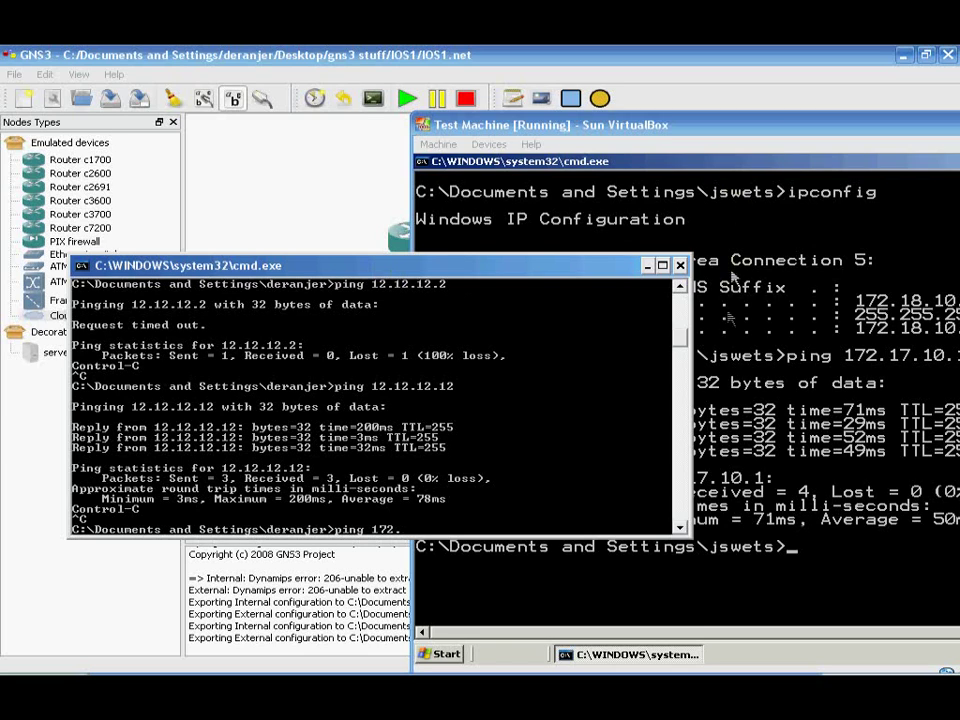
drag(744, 125, 670, 410)
drag(583, 271, 515, 132)
text(18.10.2)
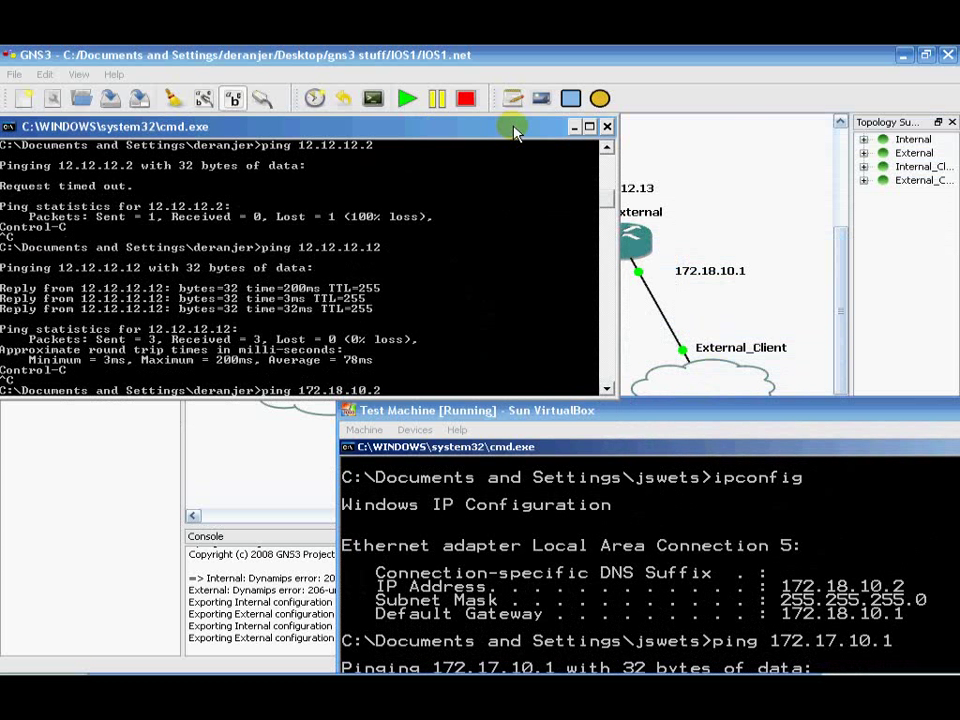
key(Return)
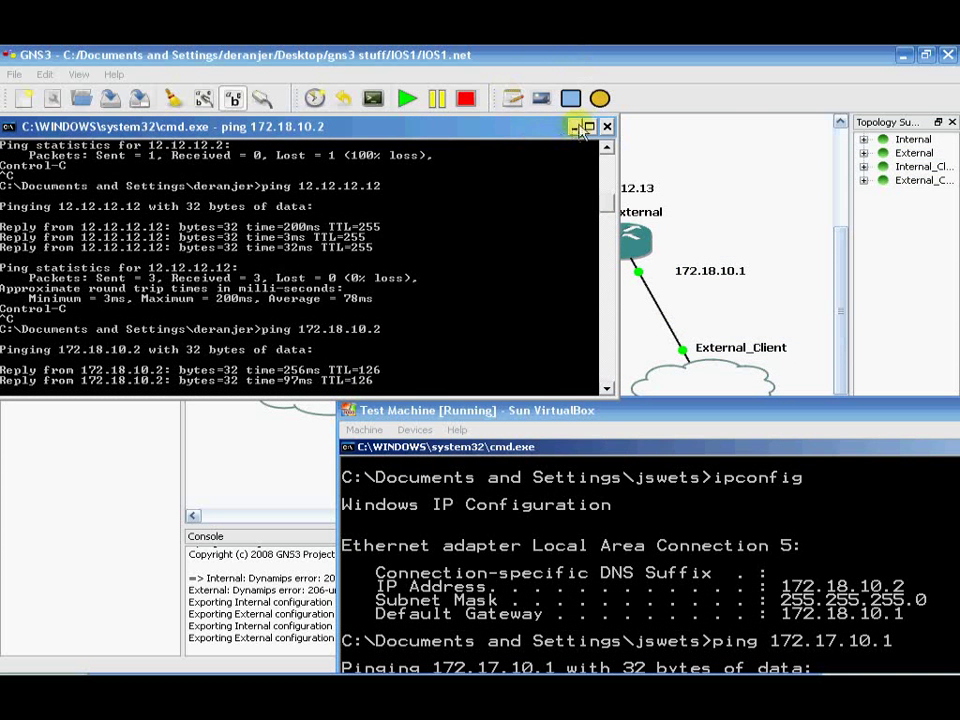
click(574, 127)
drag(757, 420, 605, 545)
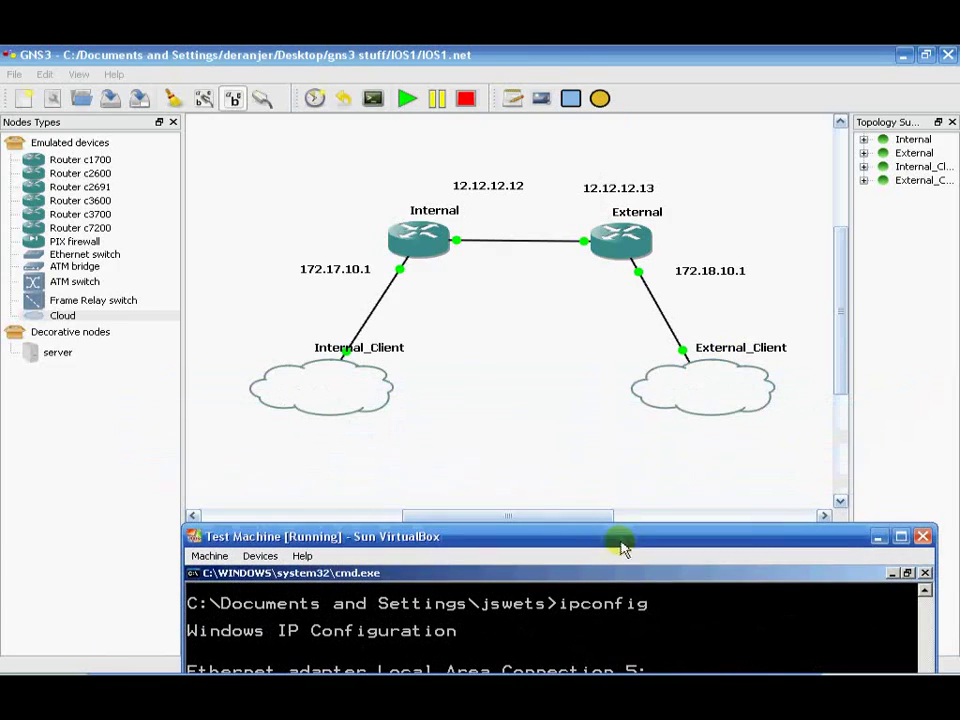
drag(686, 540, 619, 88)
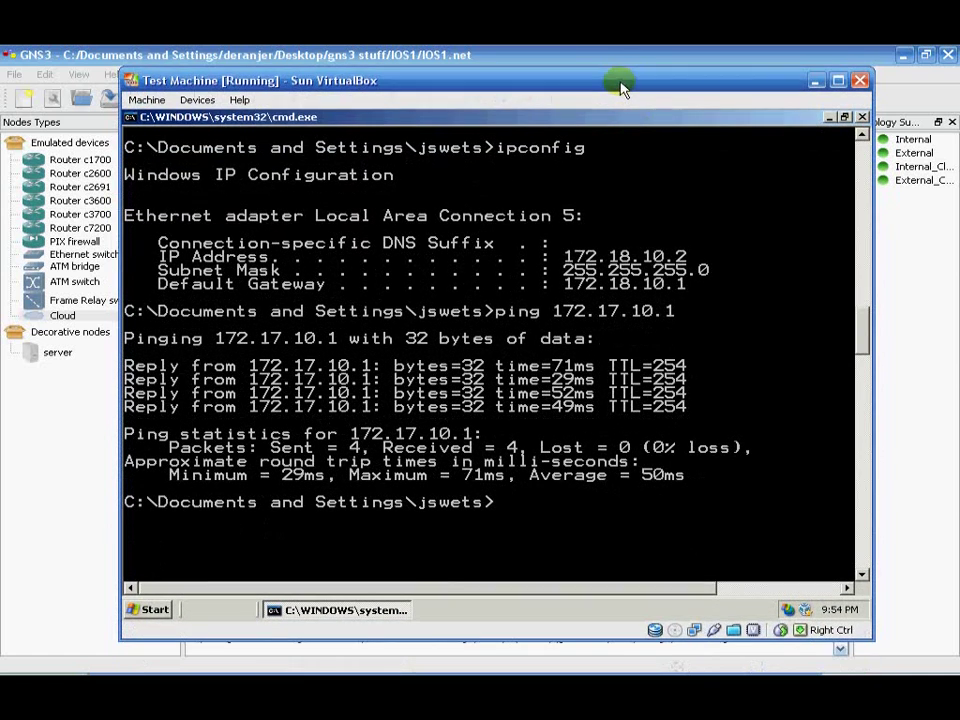
- Minimize the test machine and bring the Internal router's console to the front
click(812, 88)
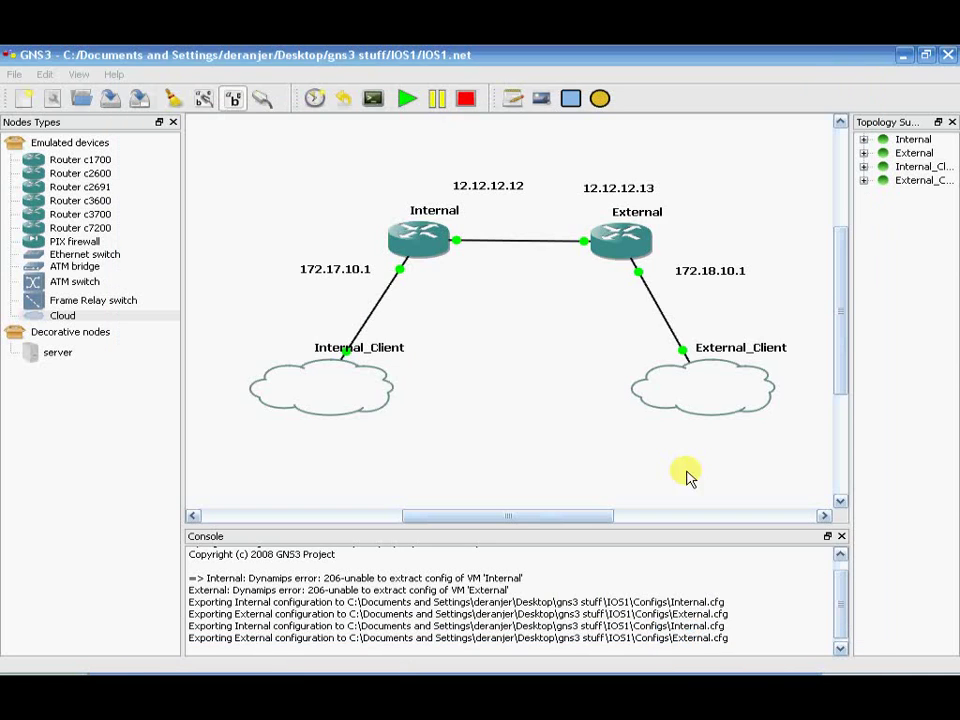
click(712, 668)
click(716, 641)
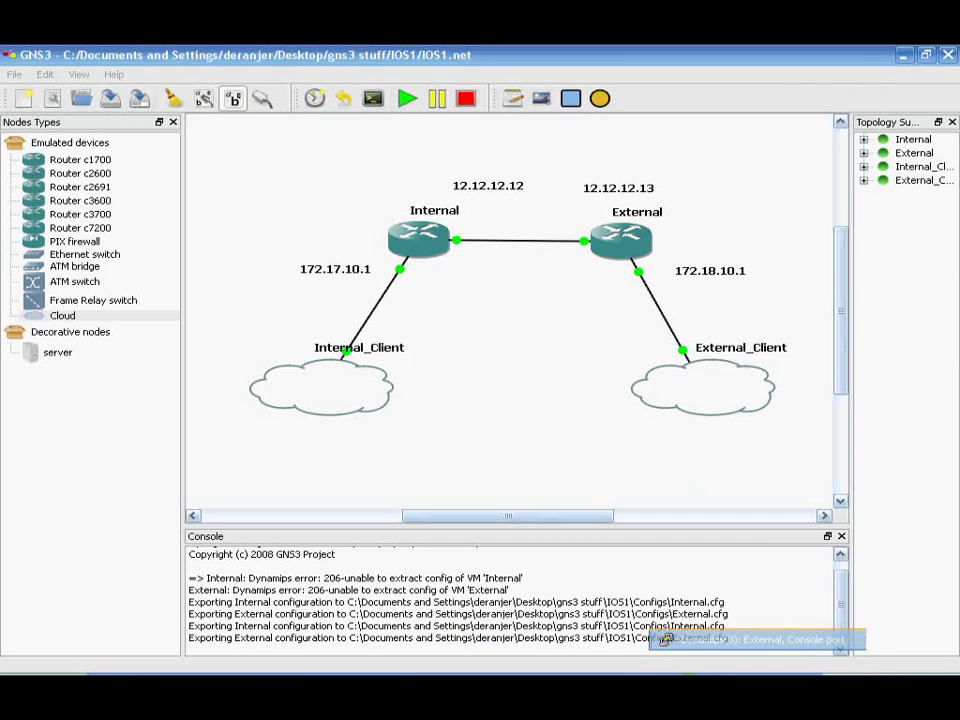
click(686, 670)
click(683, 663)
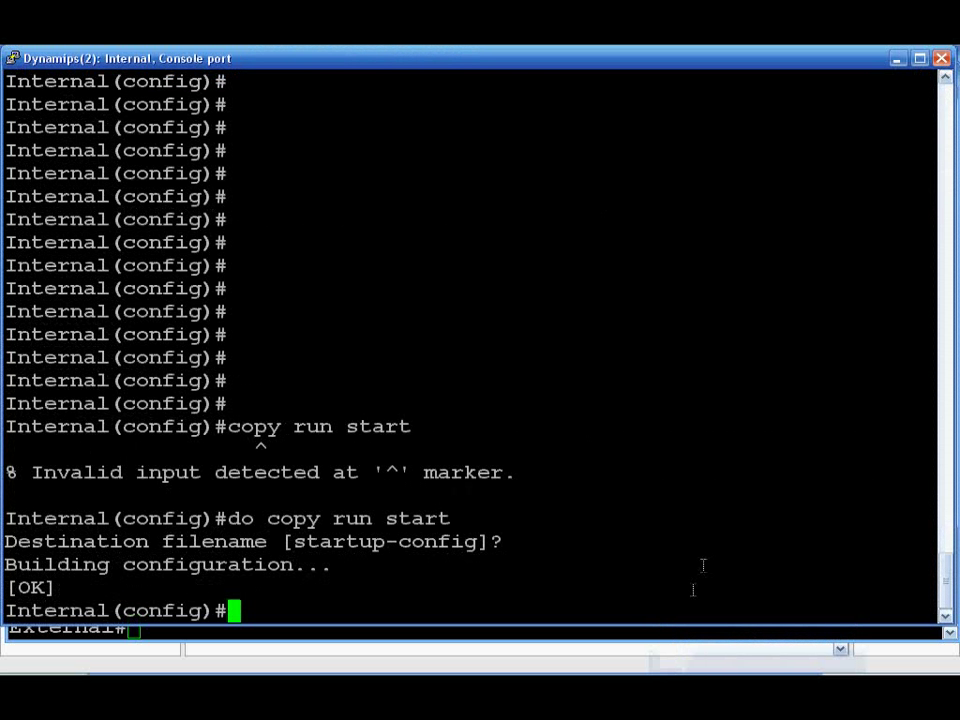
- Display the Internal router's full running configuration with do sh run
text(sh)
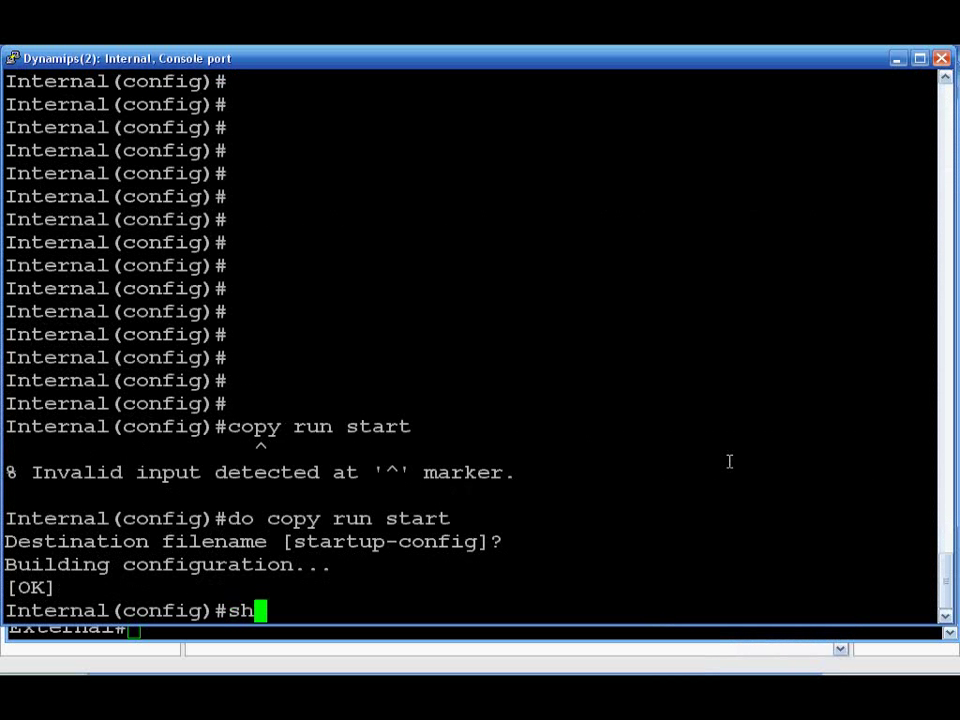
key(BackSpace)
key(BackSpace)
key(BackSpace)
text(do )
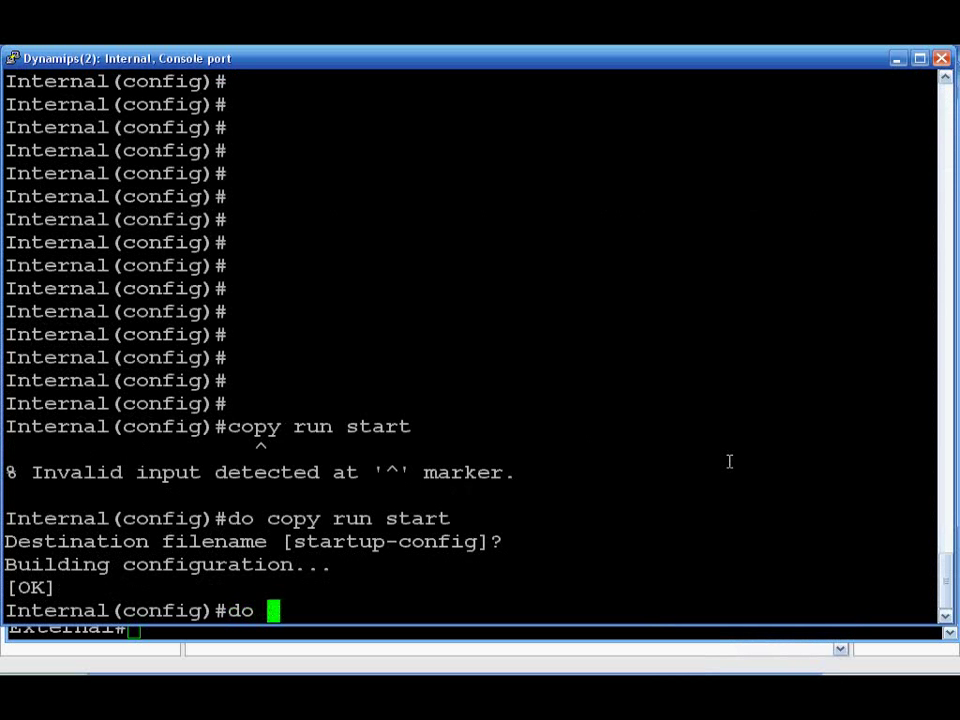
text(sh run)
key(Return)
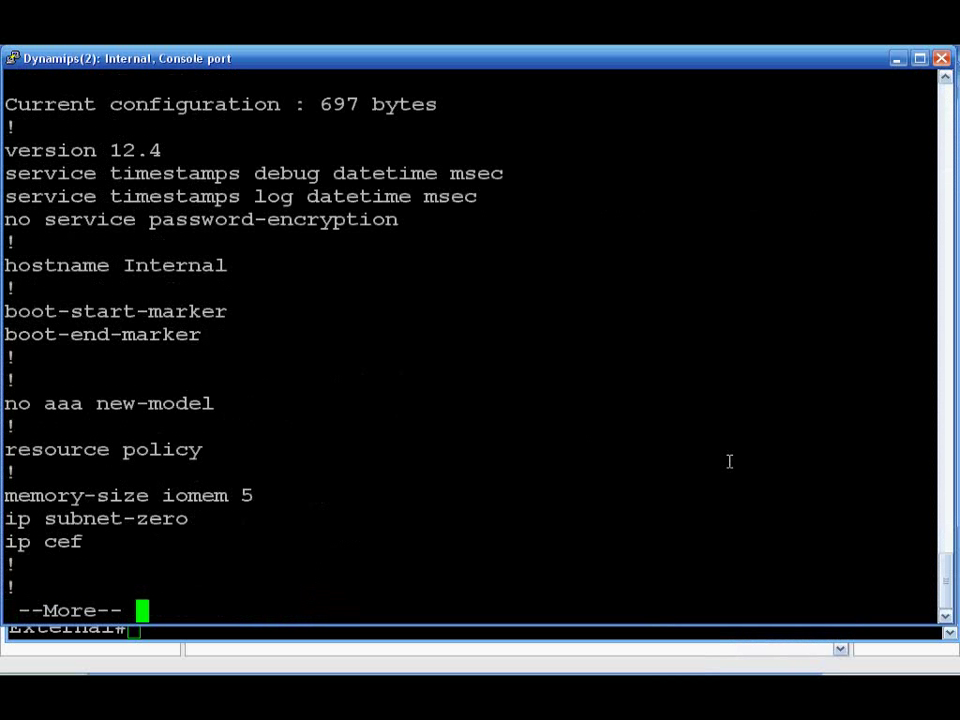
key(Return)
key(Return)
key(Return)
key(Return)
key(Return)
key(Return)
key(Return)
key(Return)
key(Return)
key(Return)
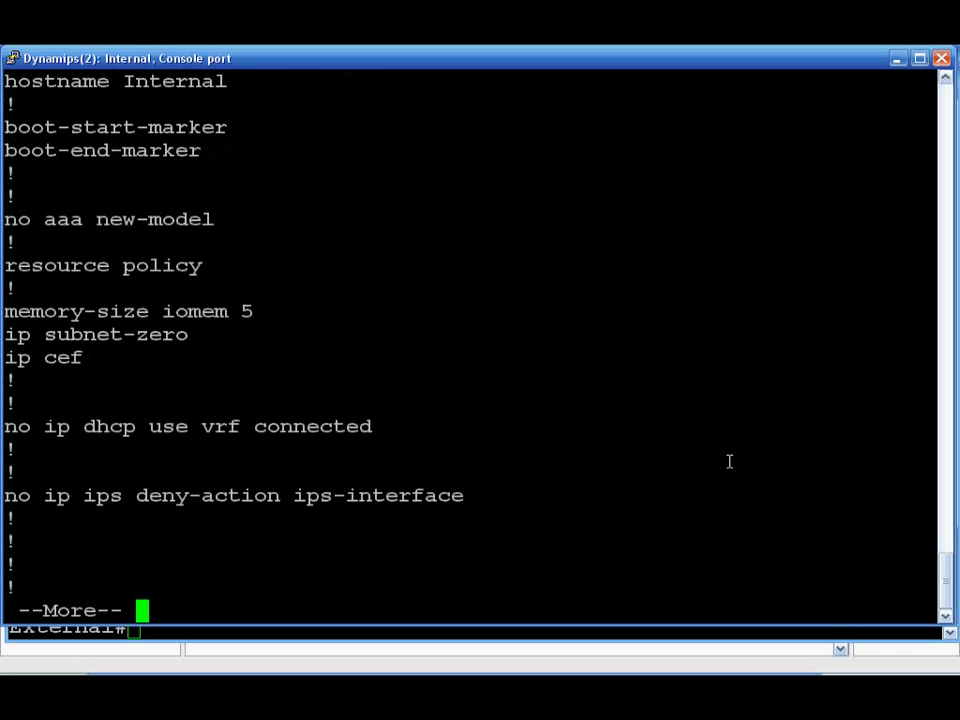
key(Return)
key(Return)
key(Return)
key(Return)
key(Return)
key(Return)
key(Return)
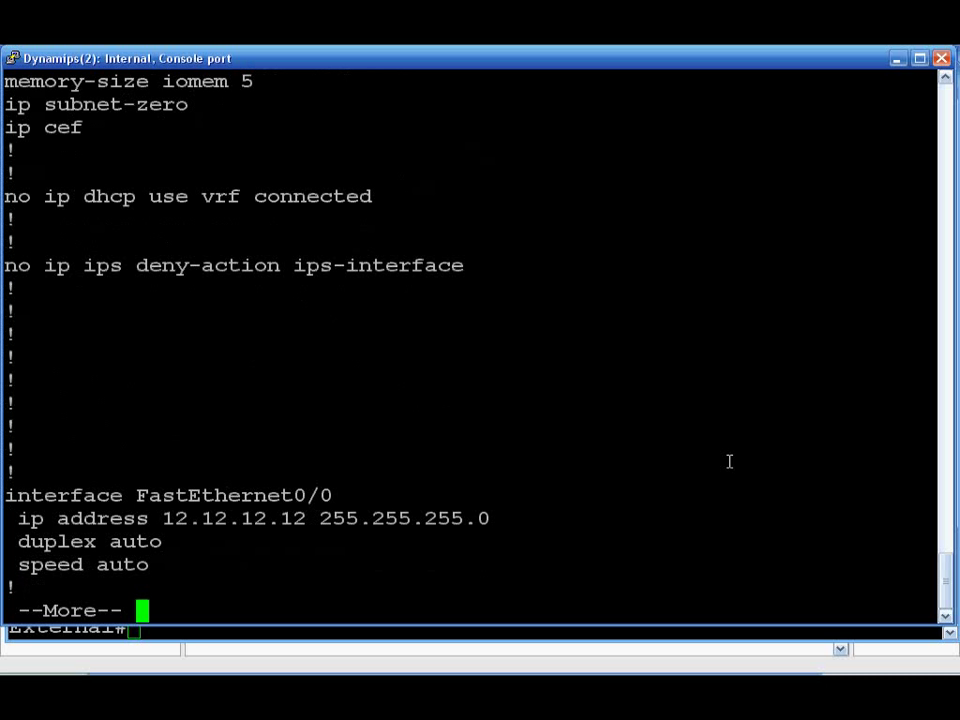
key(Return)
key(Return)
key(Return)
key(Return)
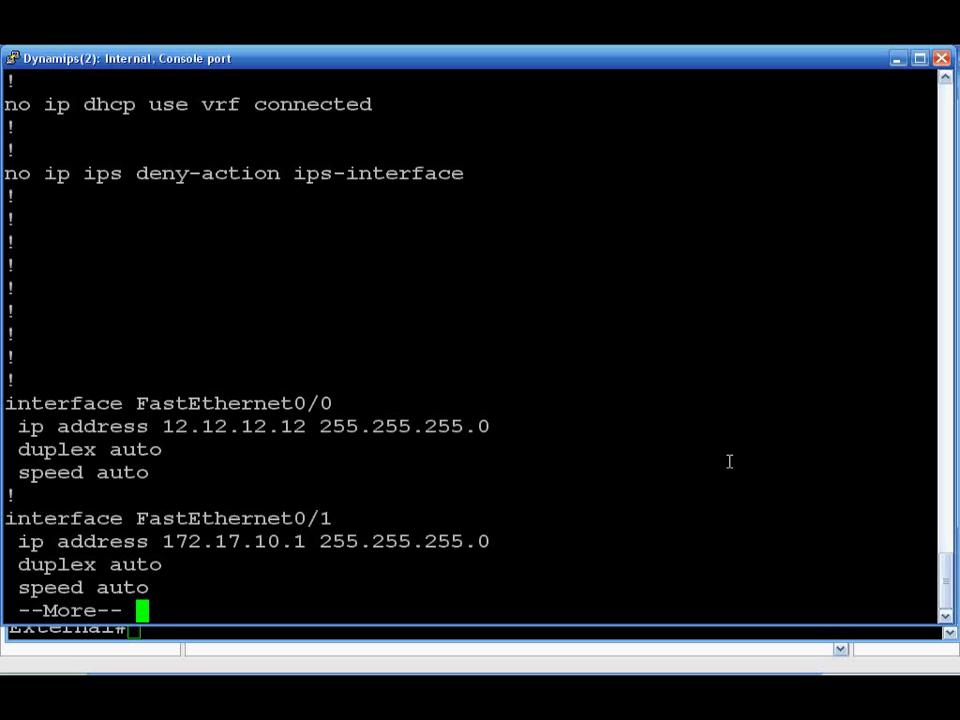
key(Return)
key(Return)
key(Return)
key(Return)
key(Return)
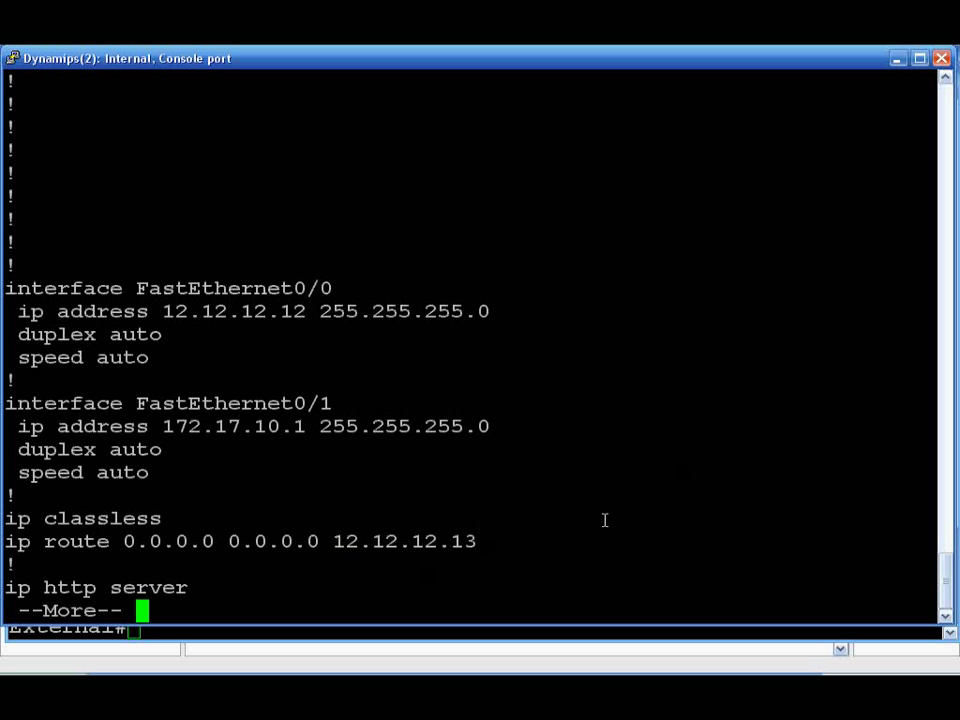
key(Return)
key(Return)
key(Return)
key(Return)
key(Return)
key(Return)
key(Return)
key(Return)
key(Return)
key(Return)
key(Return)
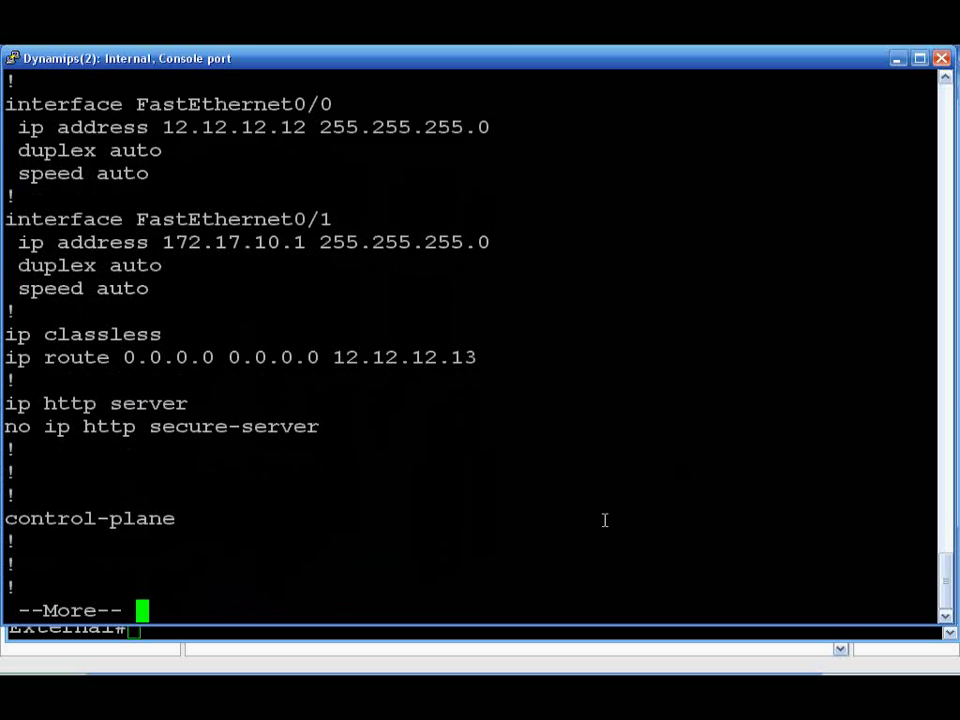
key(Return)
key(Return)
key(Return)
key(Return)
key(Return)
key(Return)
key(Return)
key(Return)
key(Return)
key(Return)
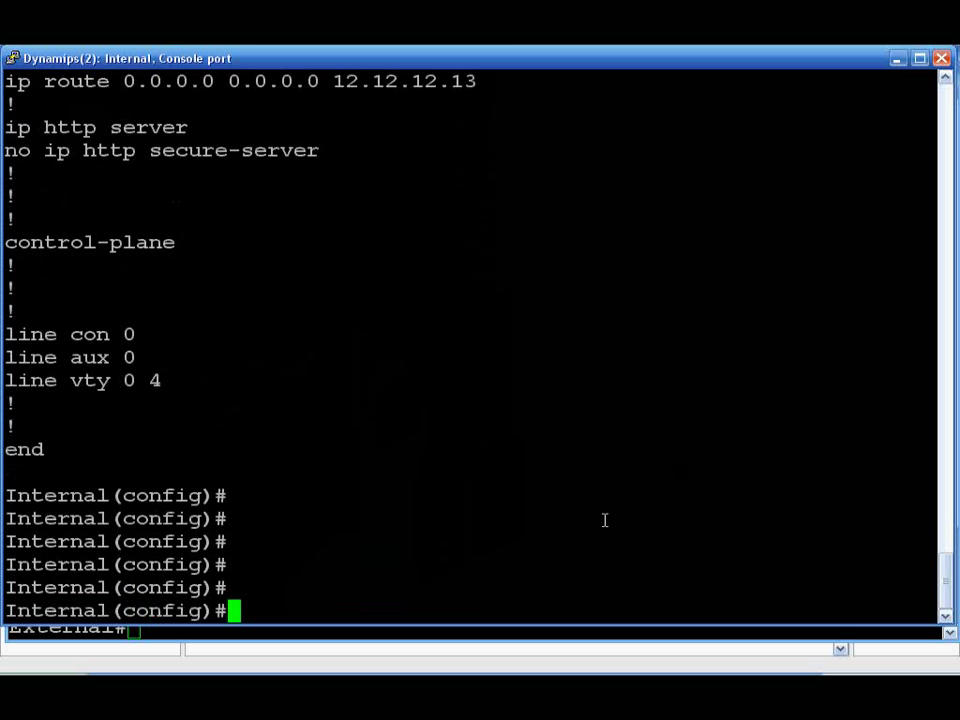
- Minimize the Internal console and bring up the External router's console
click(896, 58)
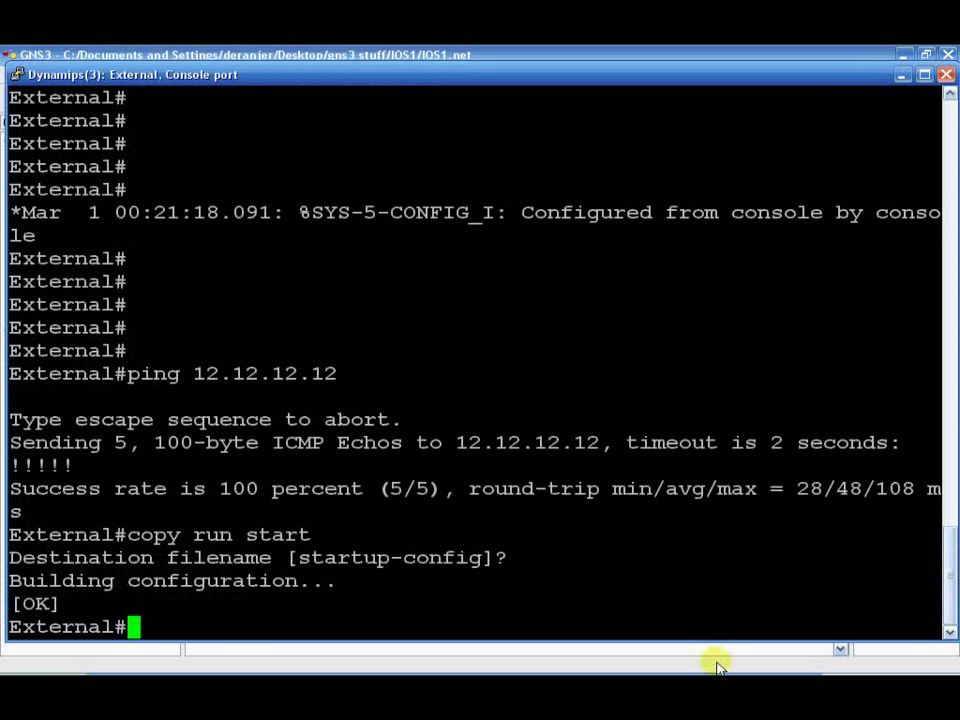
click(697, 670)
click(450, 606)
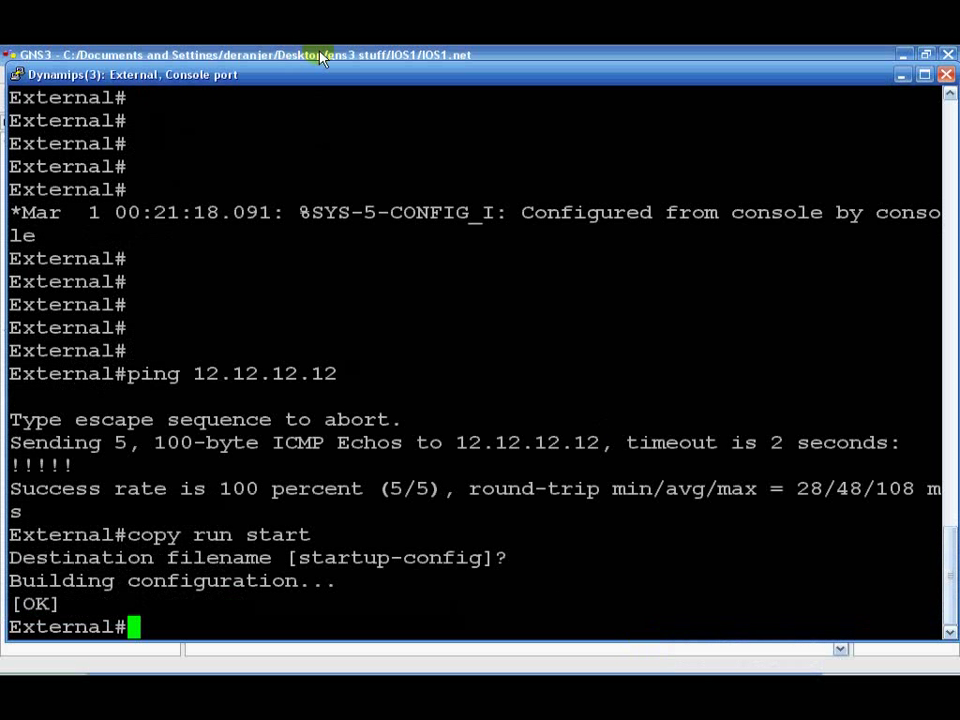